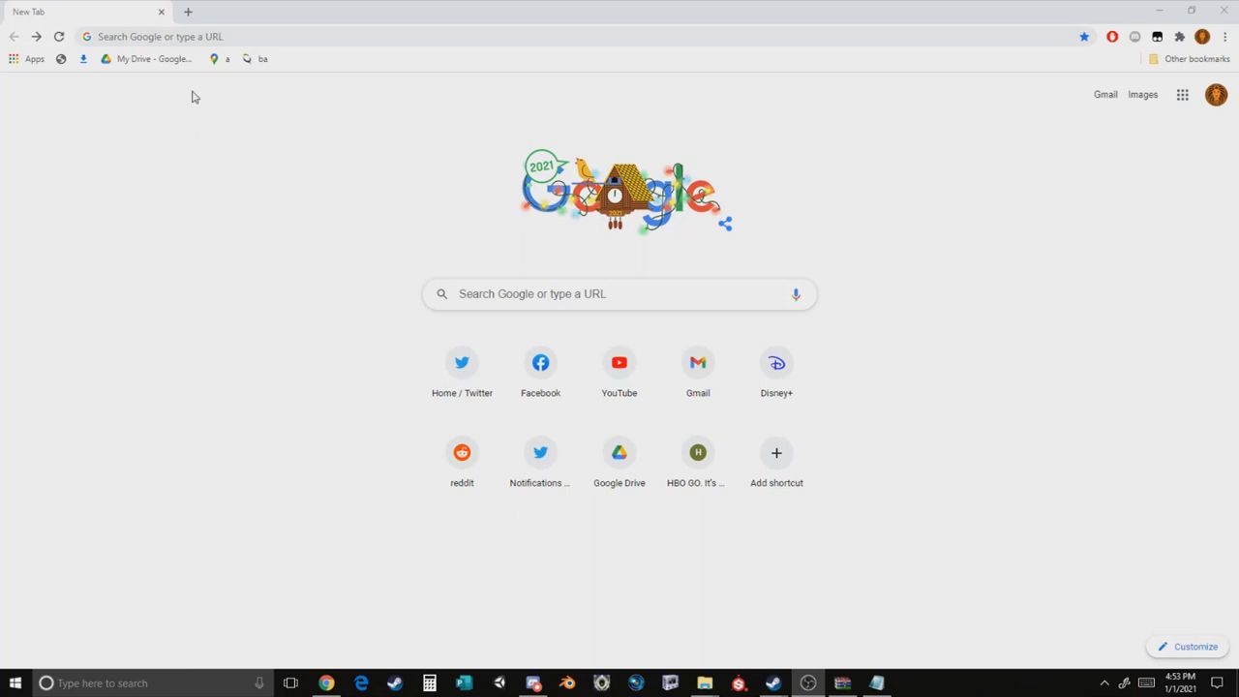
Open the Planet Zoo mods page at nexusmods.com/planetzoo.
click(147, 36)
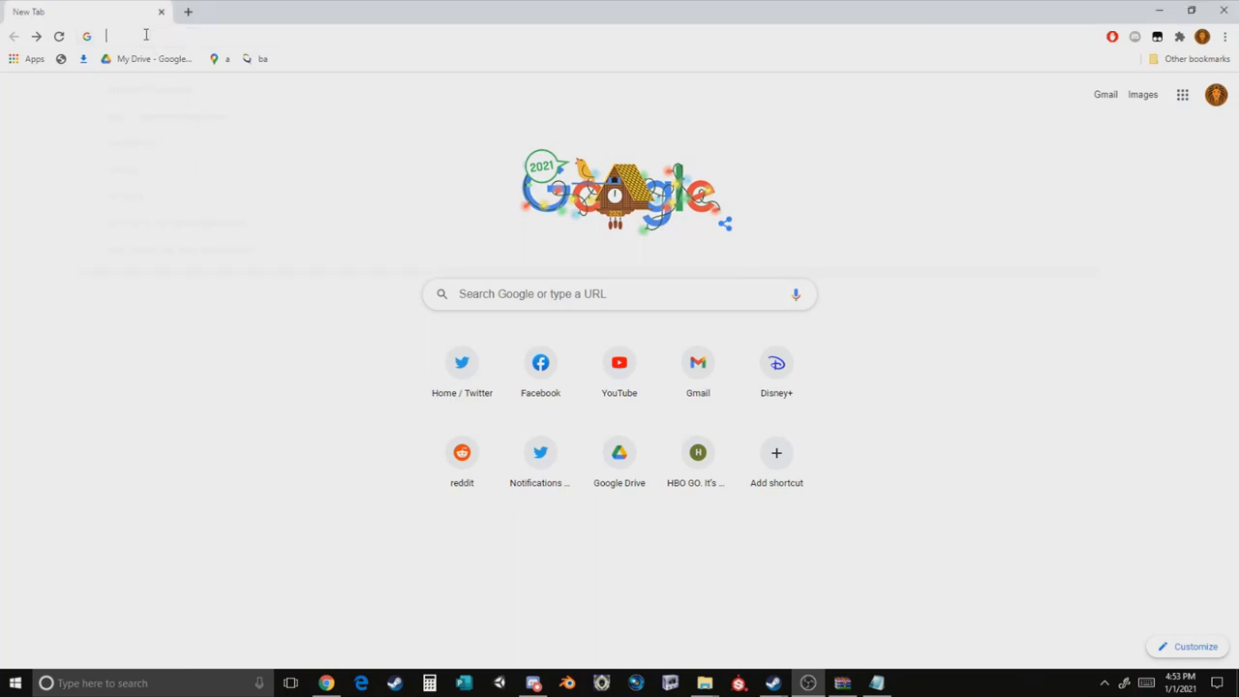
text(nexusmo)
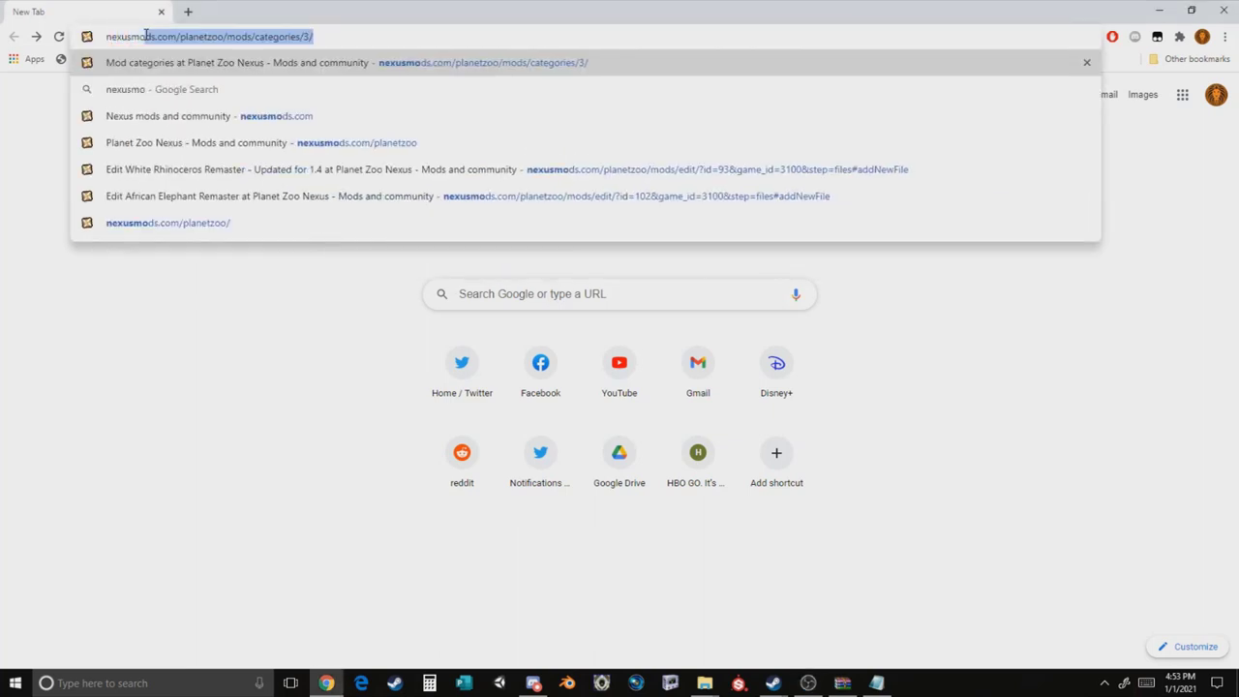
text(ds.com/)
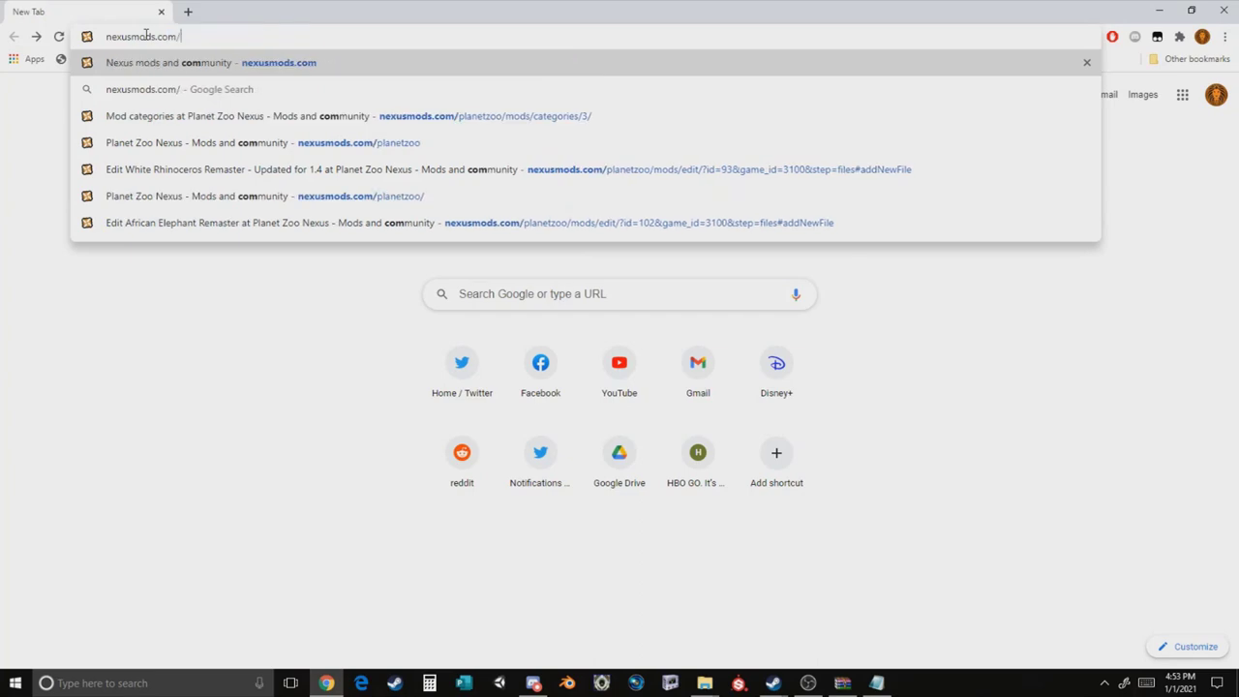
text(planetzoo)
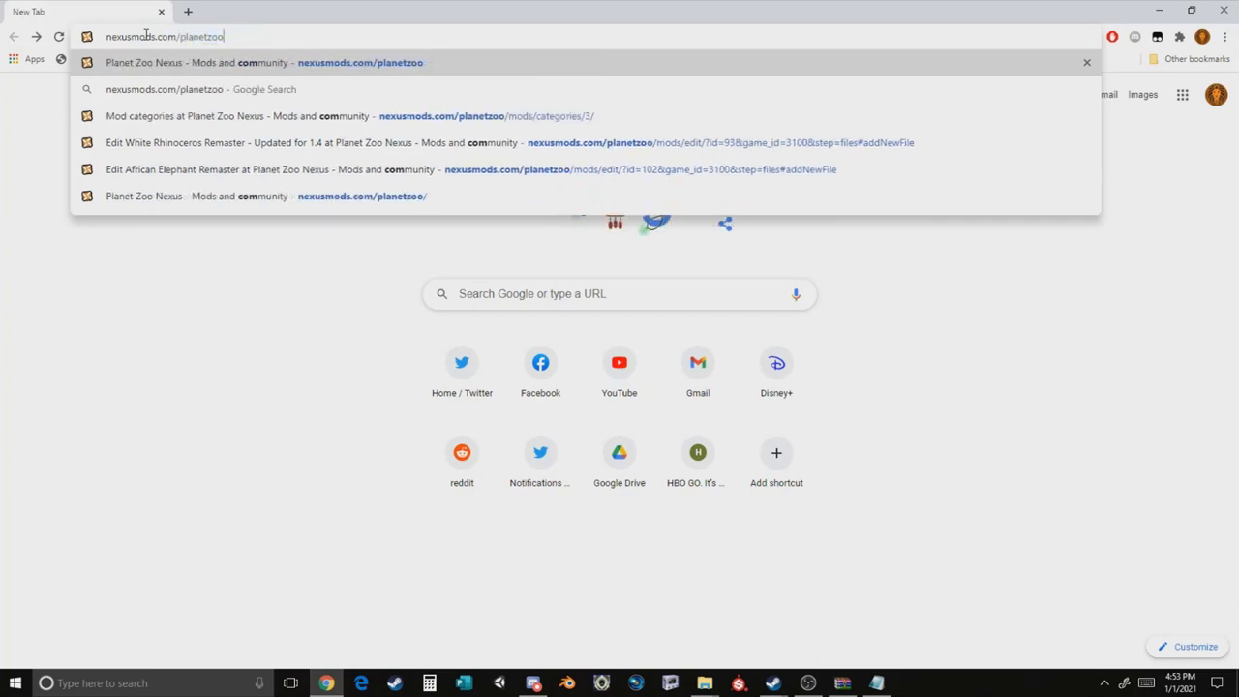
key(Return)
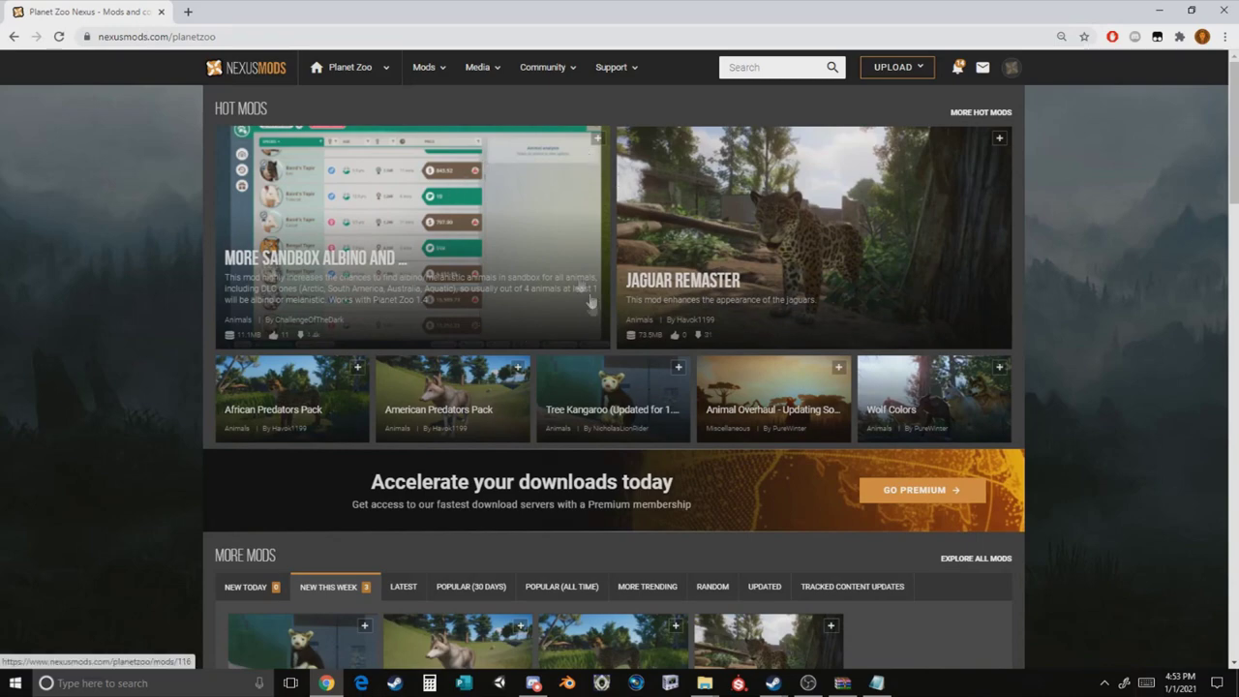
Look over the Planet Zoo mods page and examine the most popular mods of all time.
scroll(422, 351, down, 3)
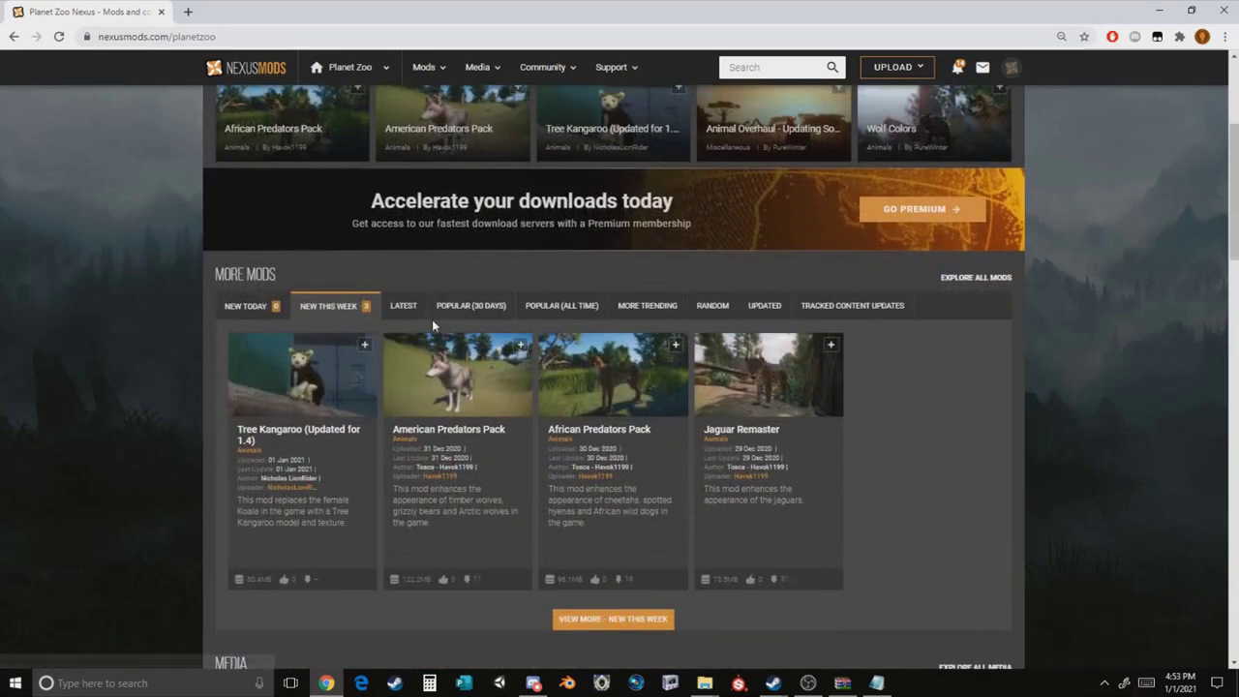
scroll(407, 319, down, 6)
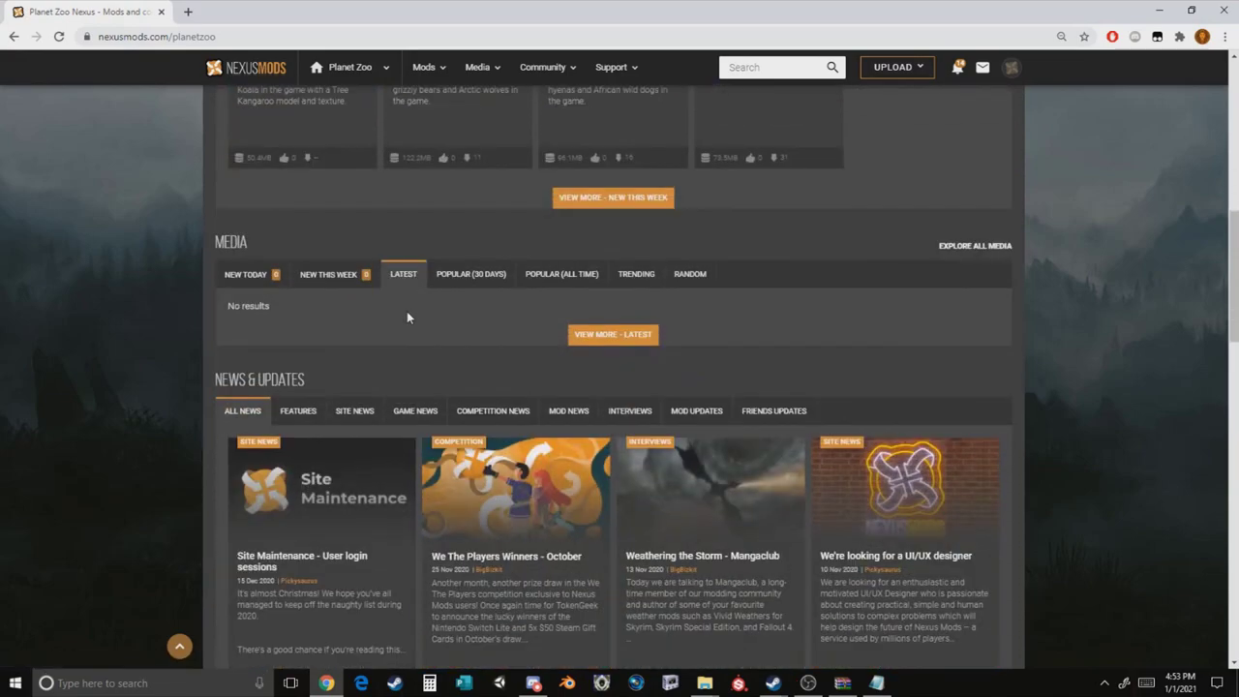
scroll(411, 315, up, 6)
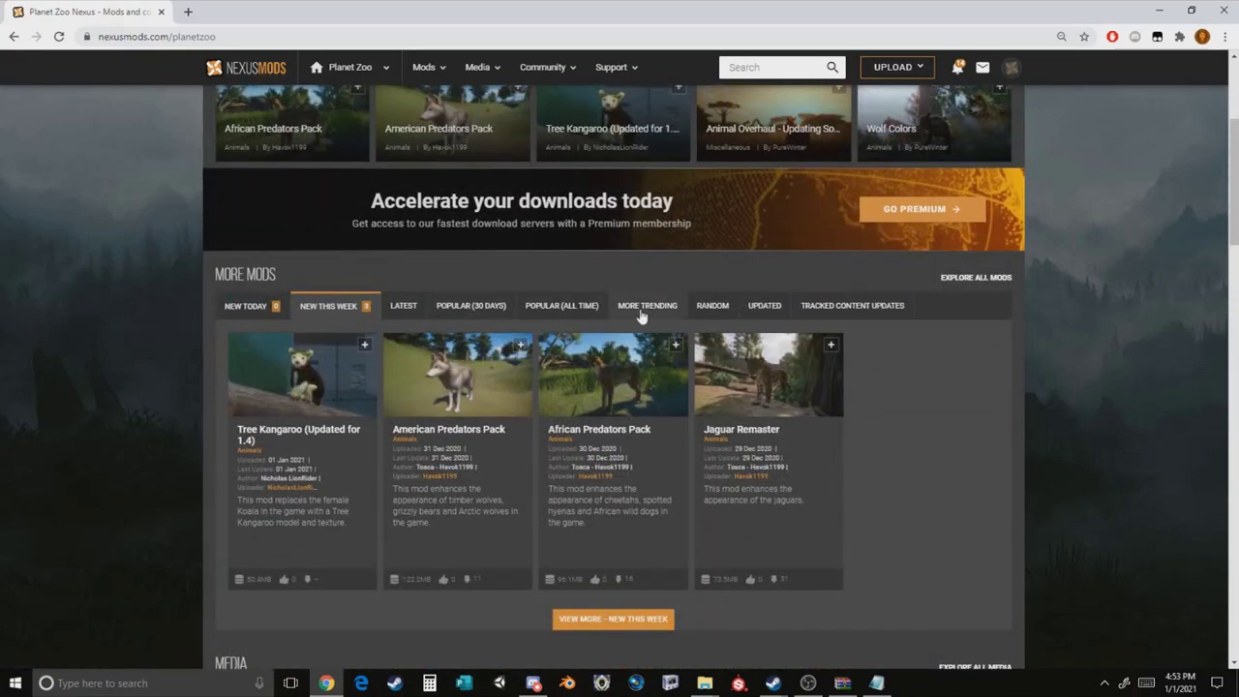
click(556, 308)
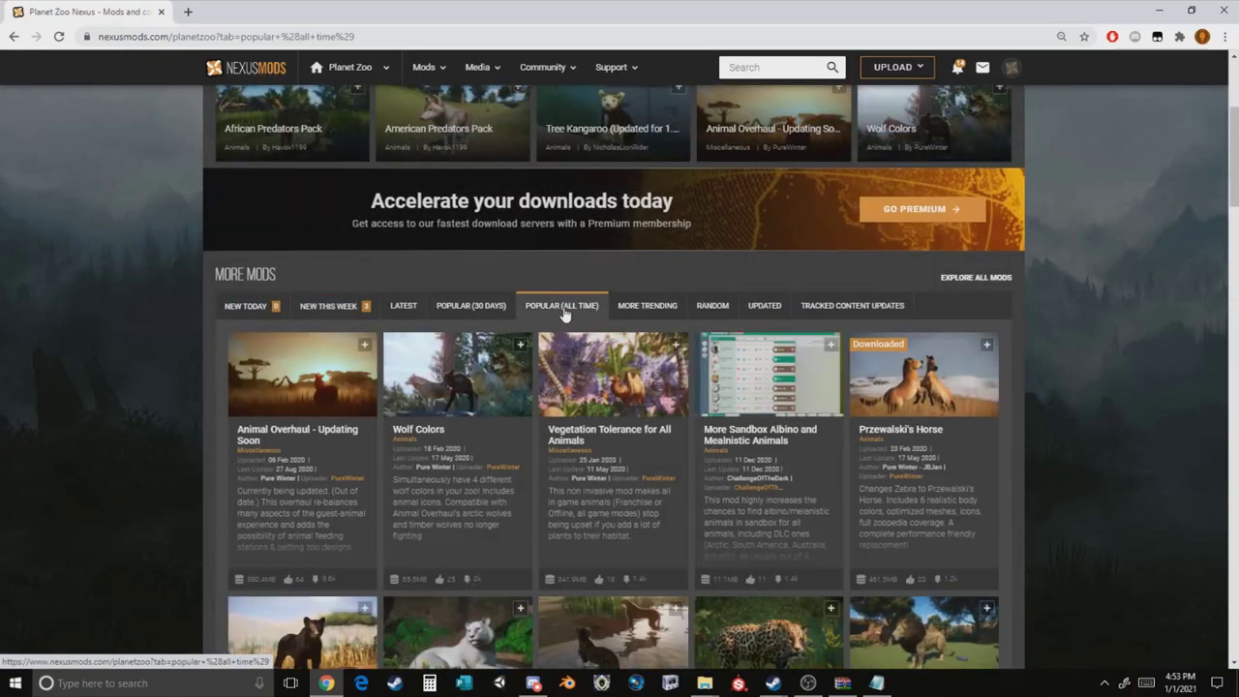
scroll(561, 313, down, 2)
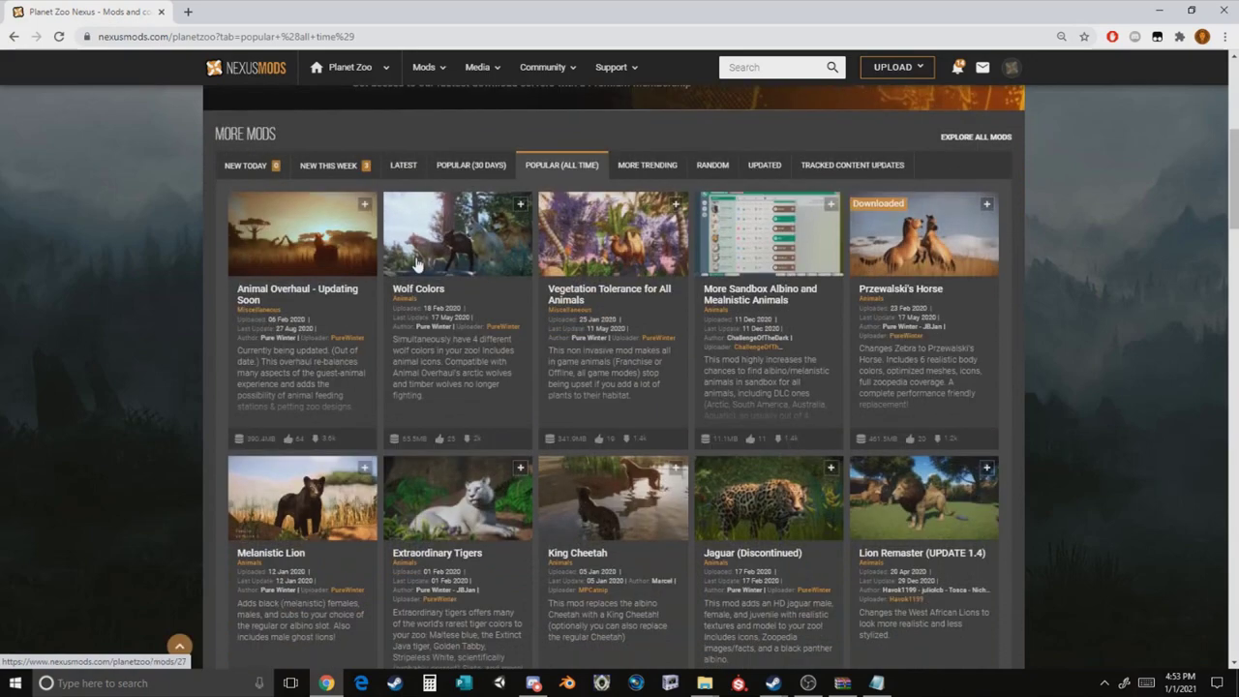
scroll(418, 271, down, 1)
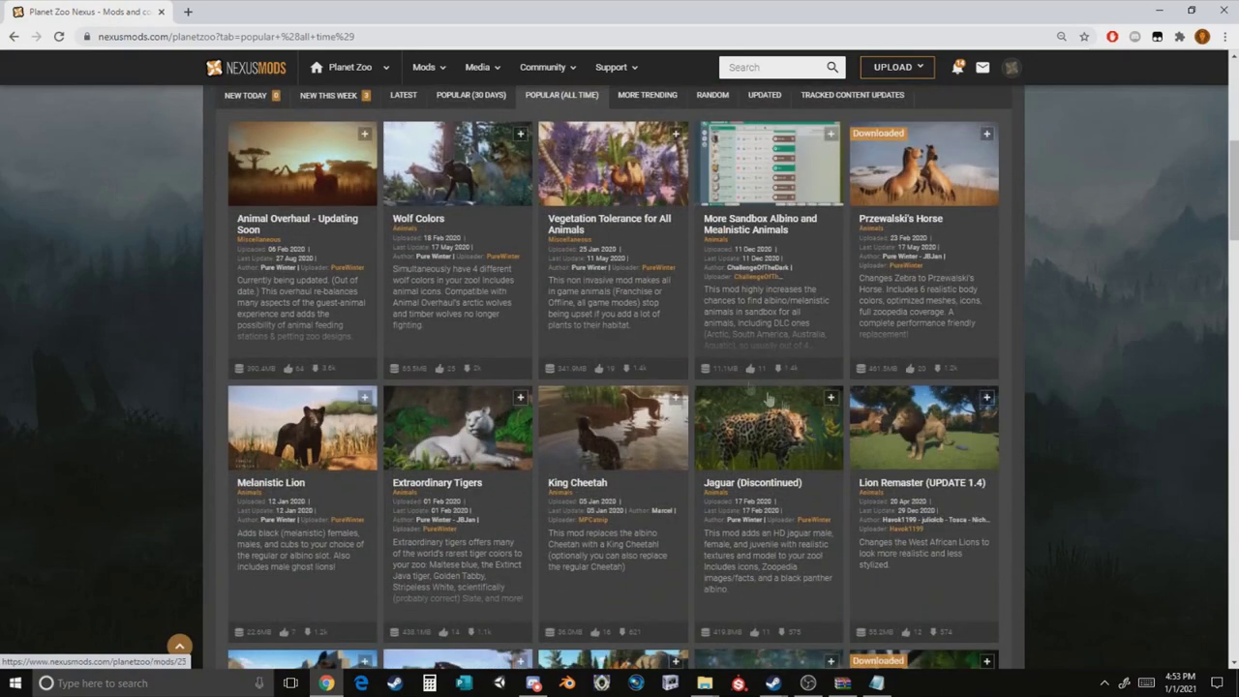
scroll(667, 351, down, 2)
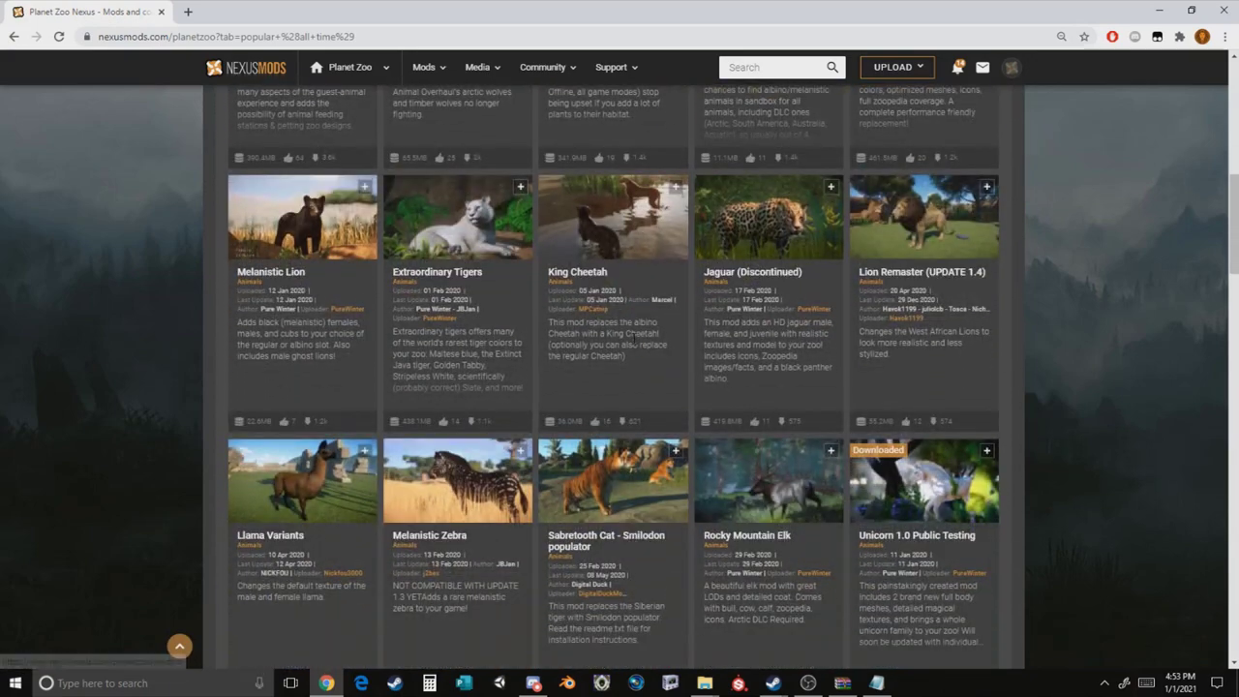
scroll(634, 345, down, 2)
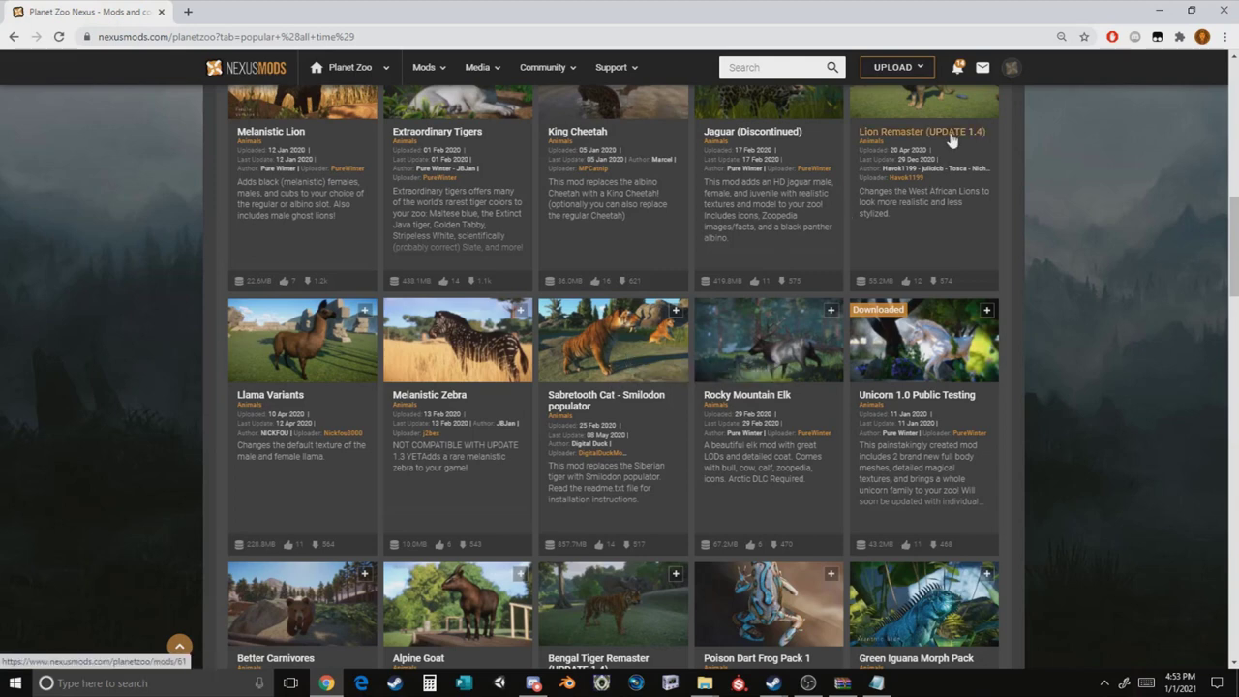
scroll(889, 225, up, 1)
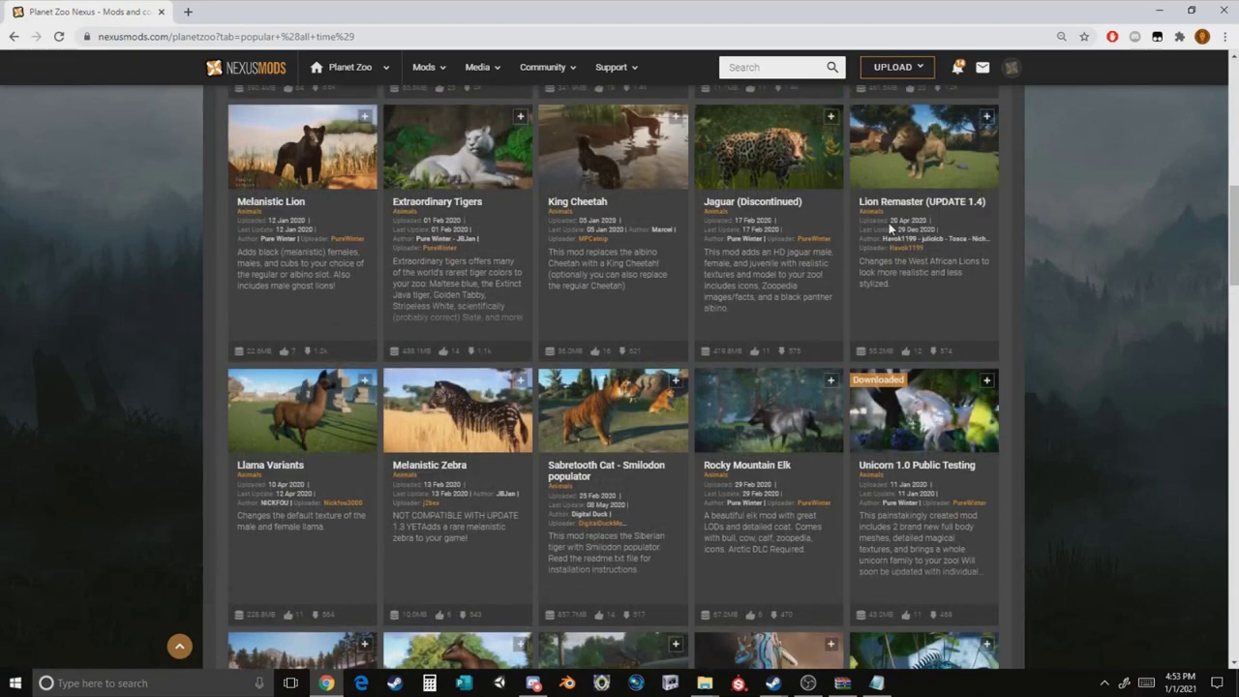
scroll(598, 168, up, 3)
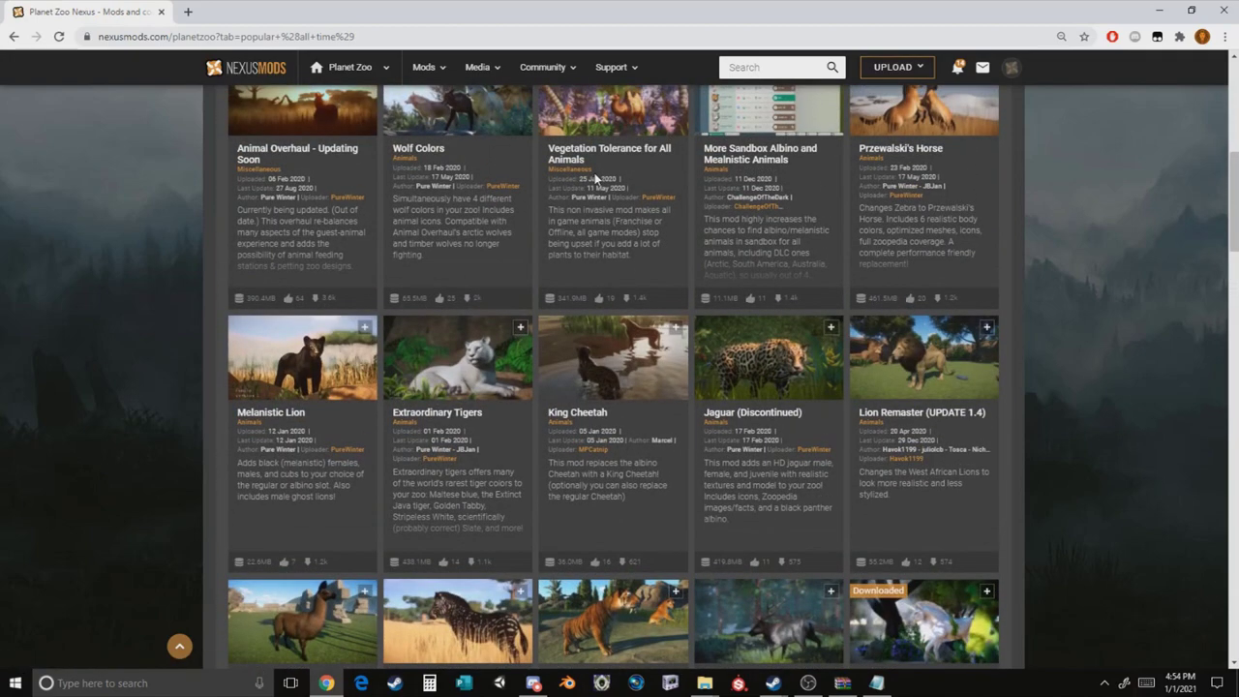
scroll(594, 179, up, 2)
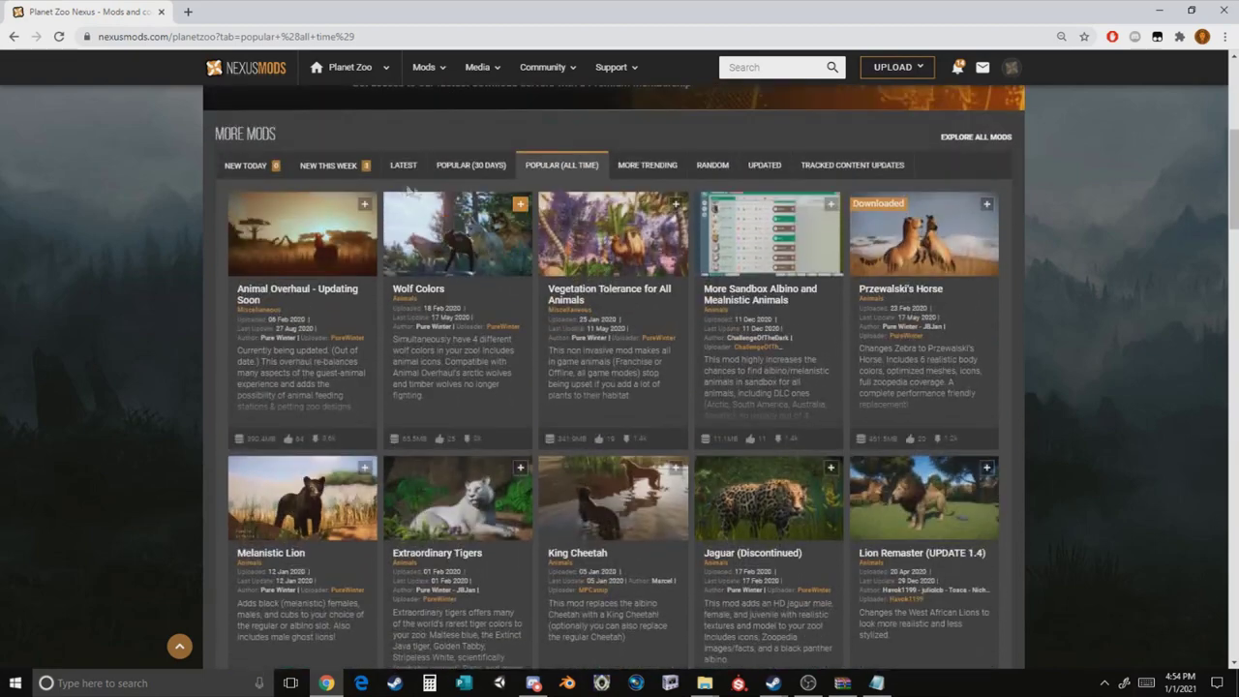
List the latest mods and check the last update dates of Jaguar Remaster and Nile Crocodile.
click(396, 172)
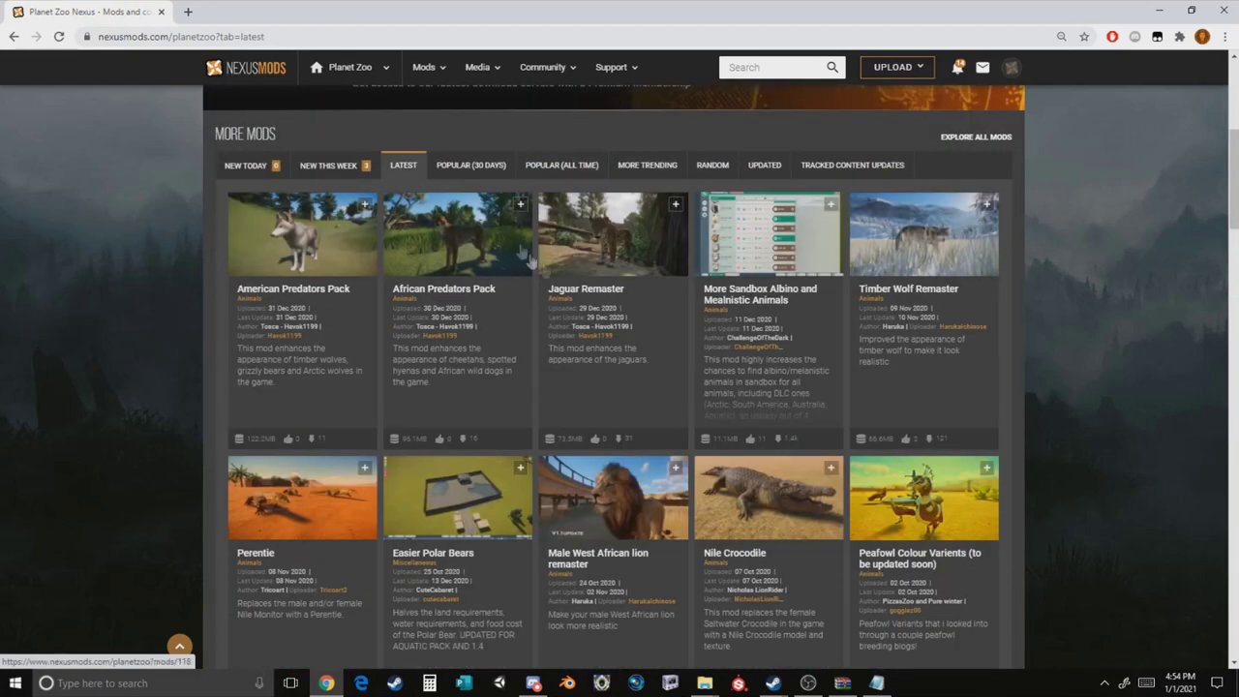
drag(627, 320, 594, 317)
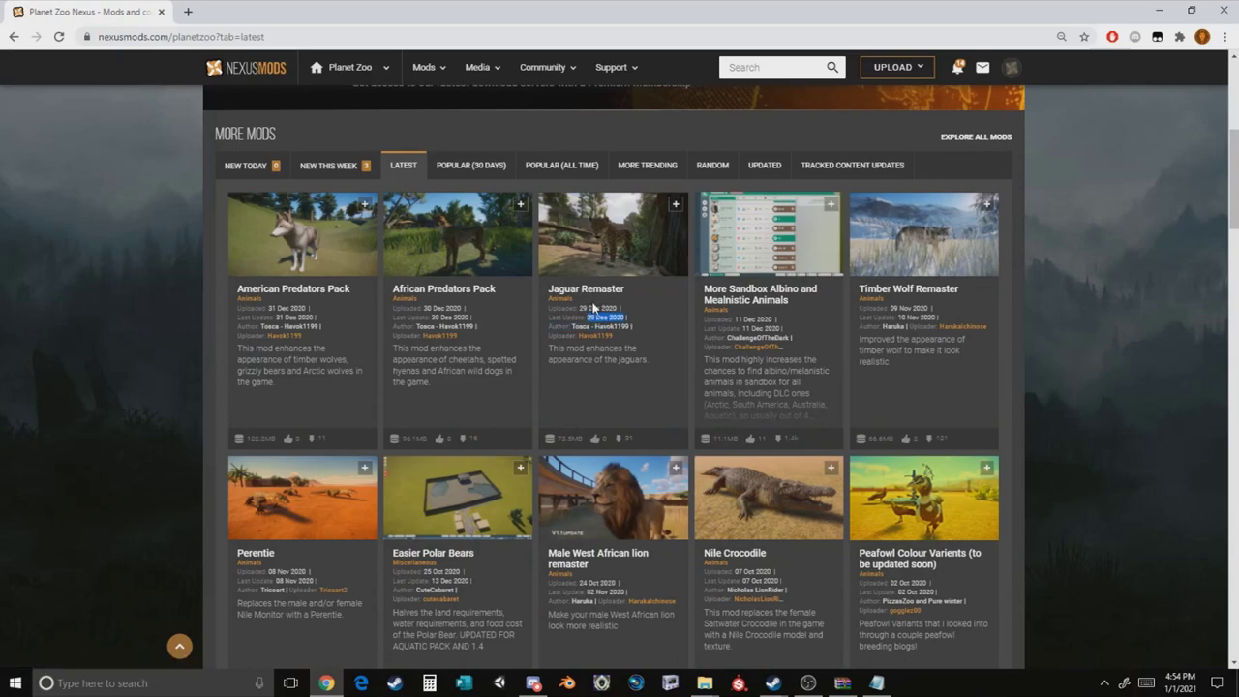
scroll(595, 308, down, 2)
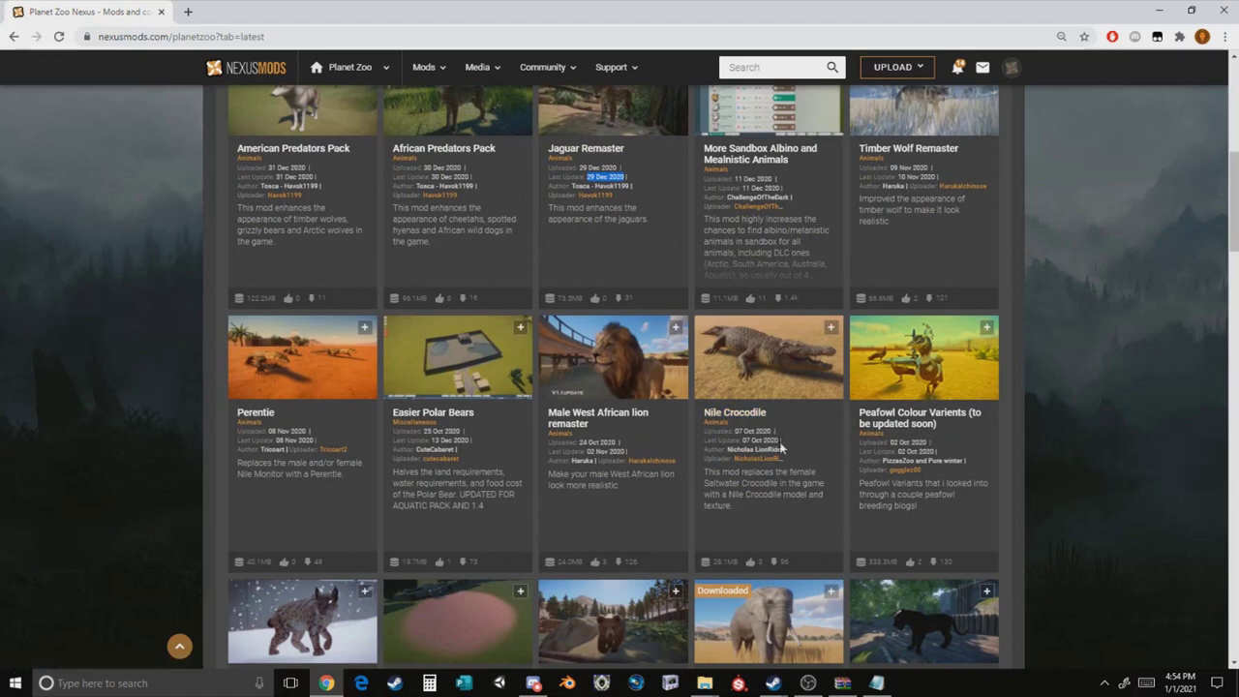
drag(780, 442, 743, 442)
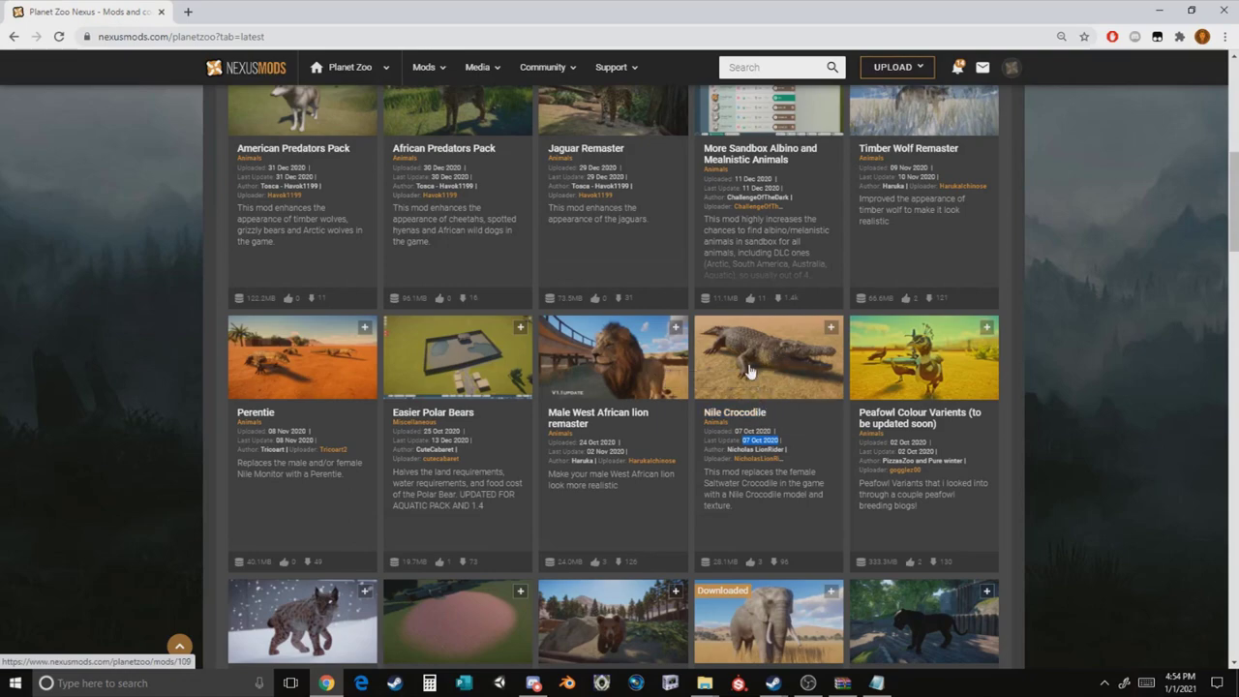
scroll(755, 371, down, 2)
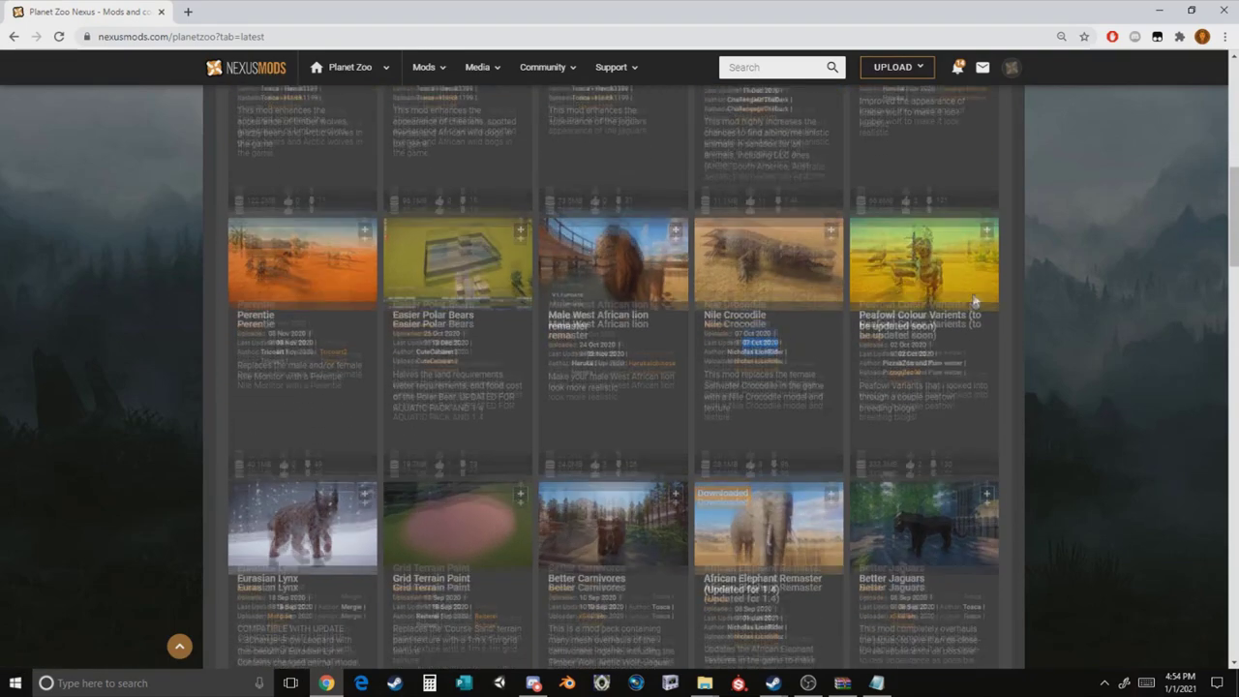
scroll(1059, 277, down, 3)
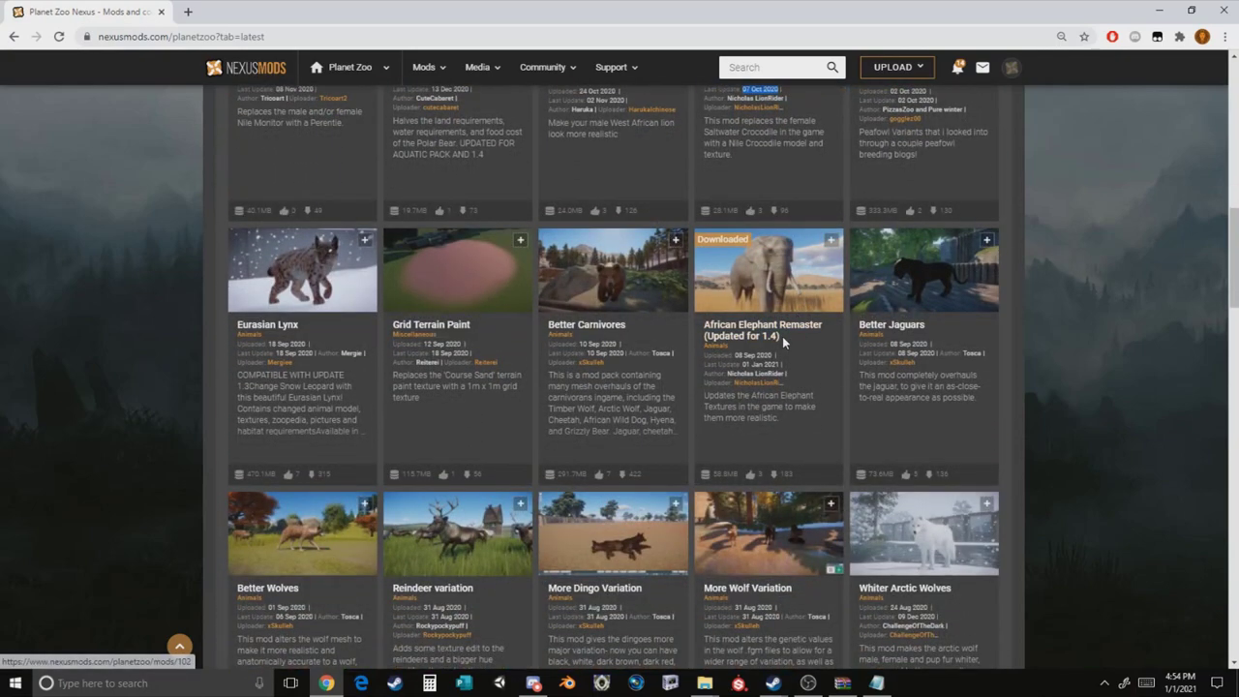
Download the African Elephant Remaster (Updated for 1.4) mod manually, using the free slow download.
click(719, 341)
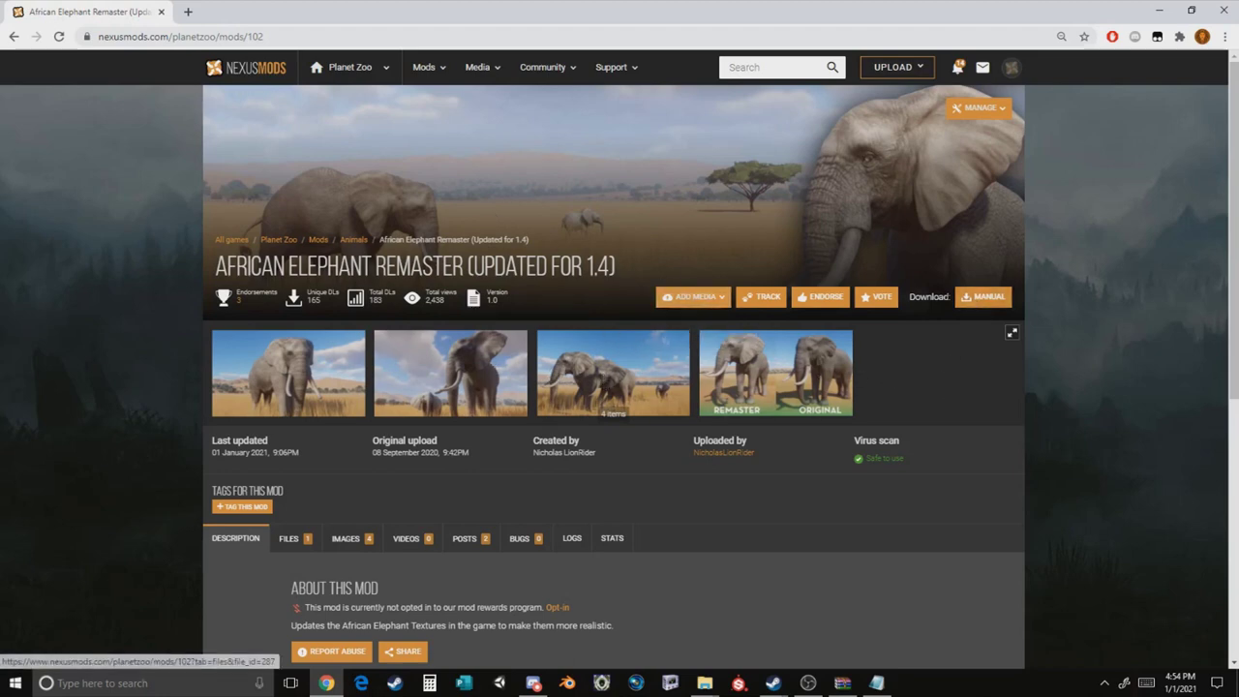
click(971, 299)
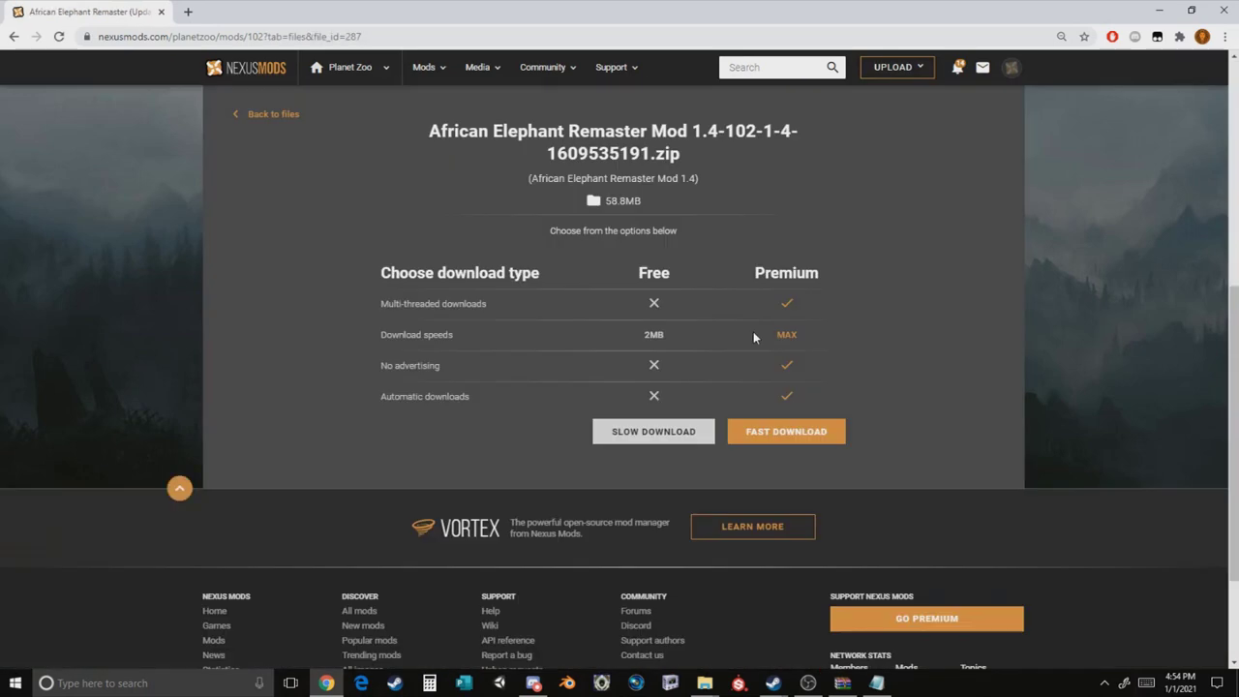
click(646, 431)
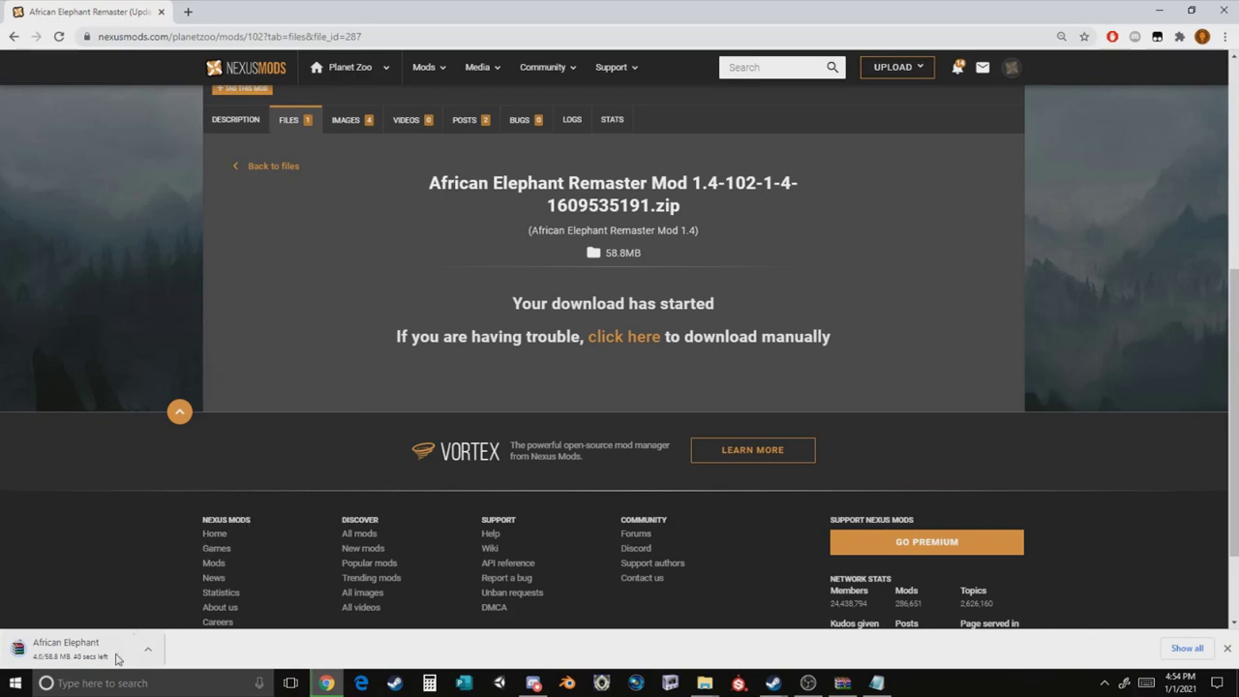
Inspect the mod archive in WinRAR and highlight the path Planet Zoo\win64\ovldata\Content1\Animals\Elephants\African_Elephant in How To Install.txt, shown in Notepad.
click(843, 682)
click(178, 242)
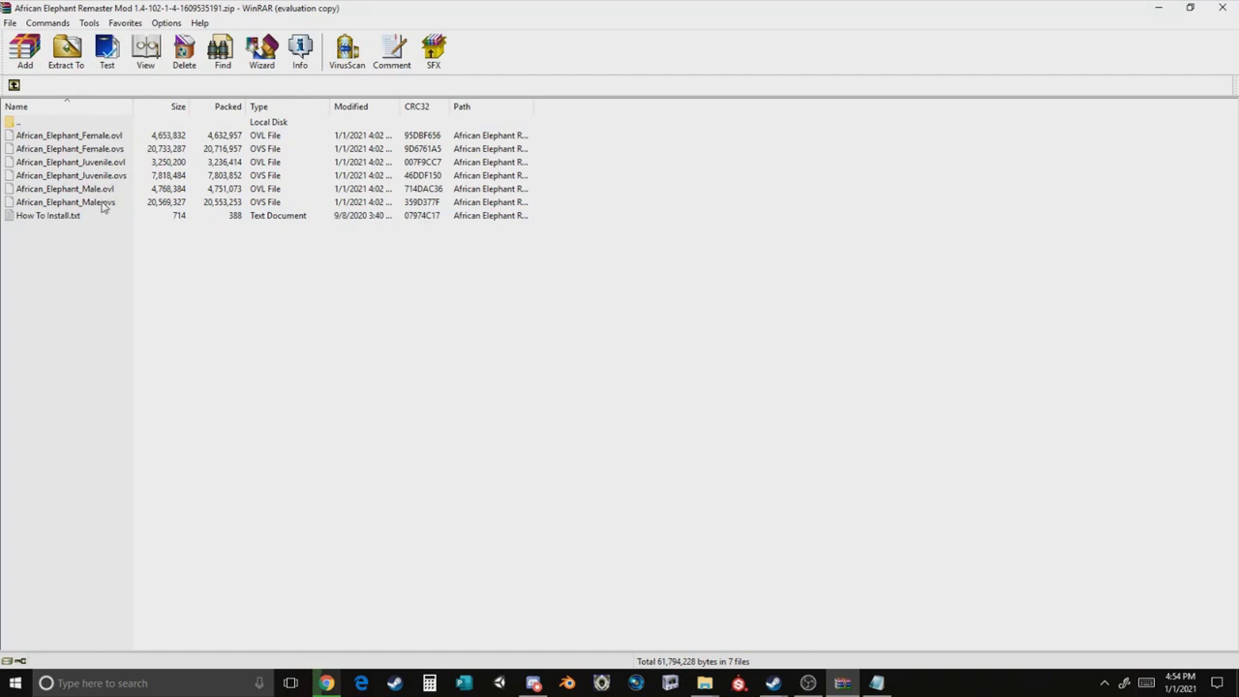
click(78, 221)
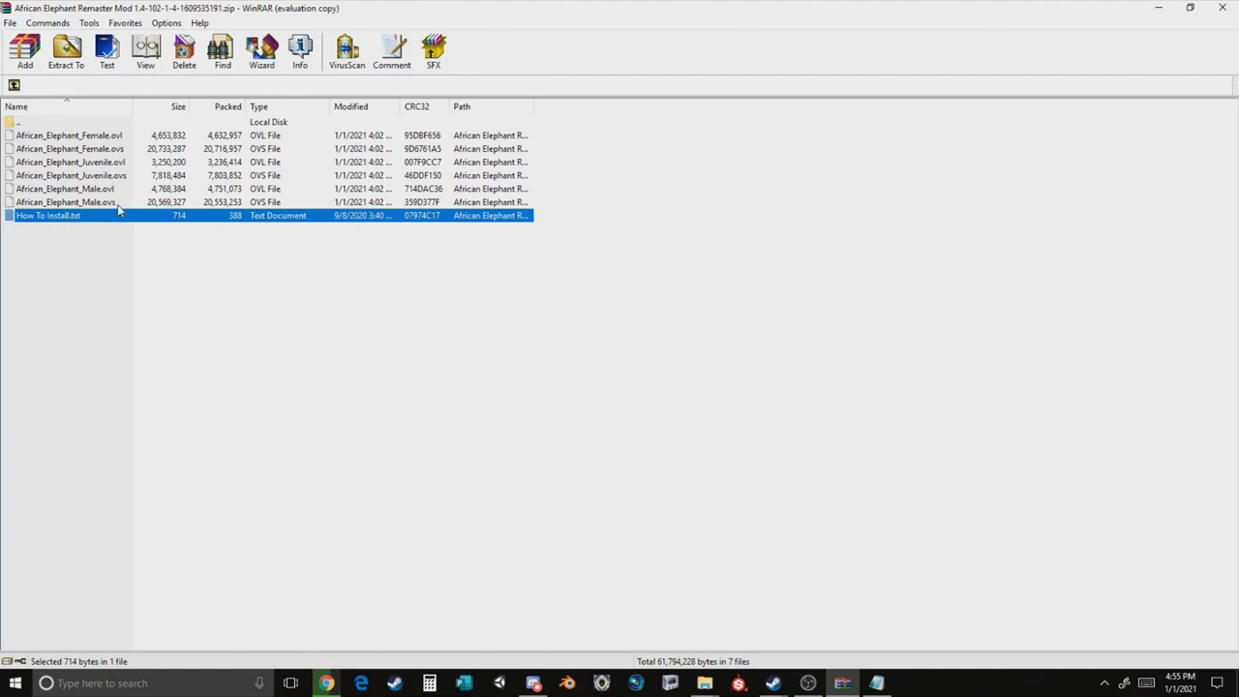
click(876, 682)
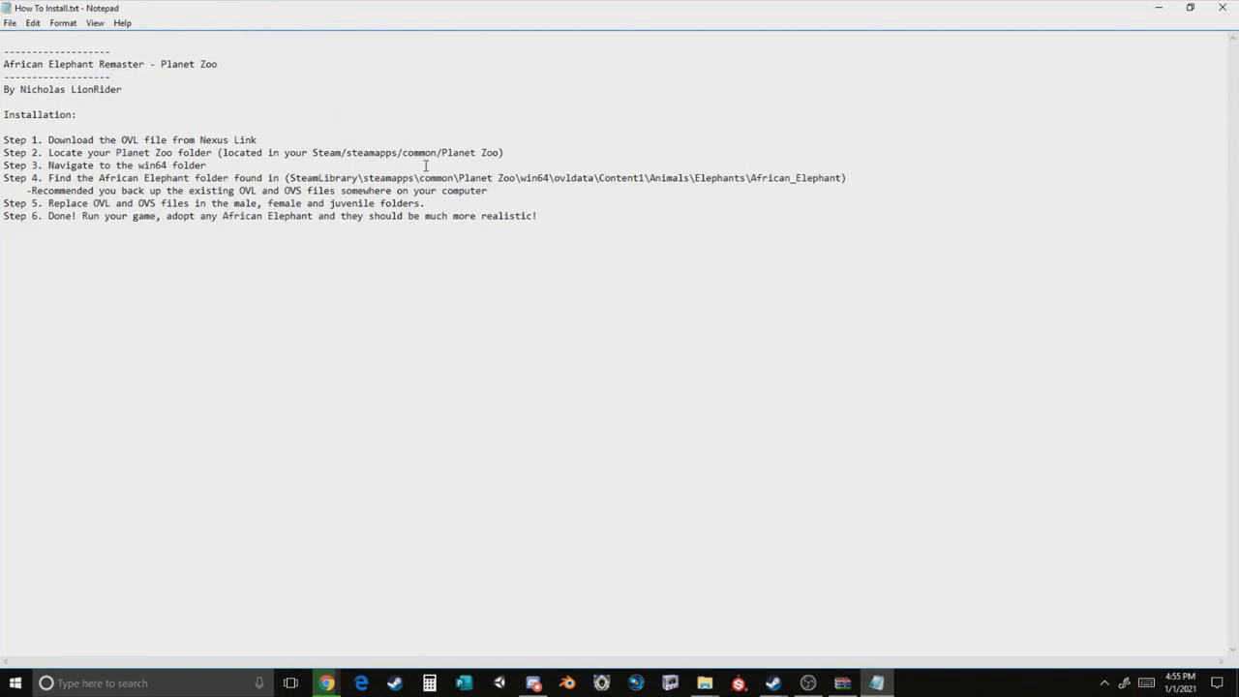
drag(845, 177, 459, 177)
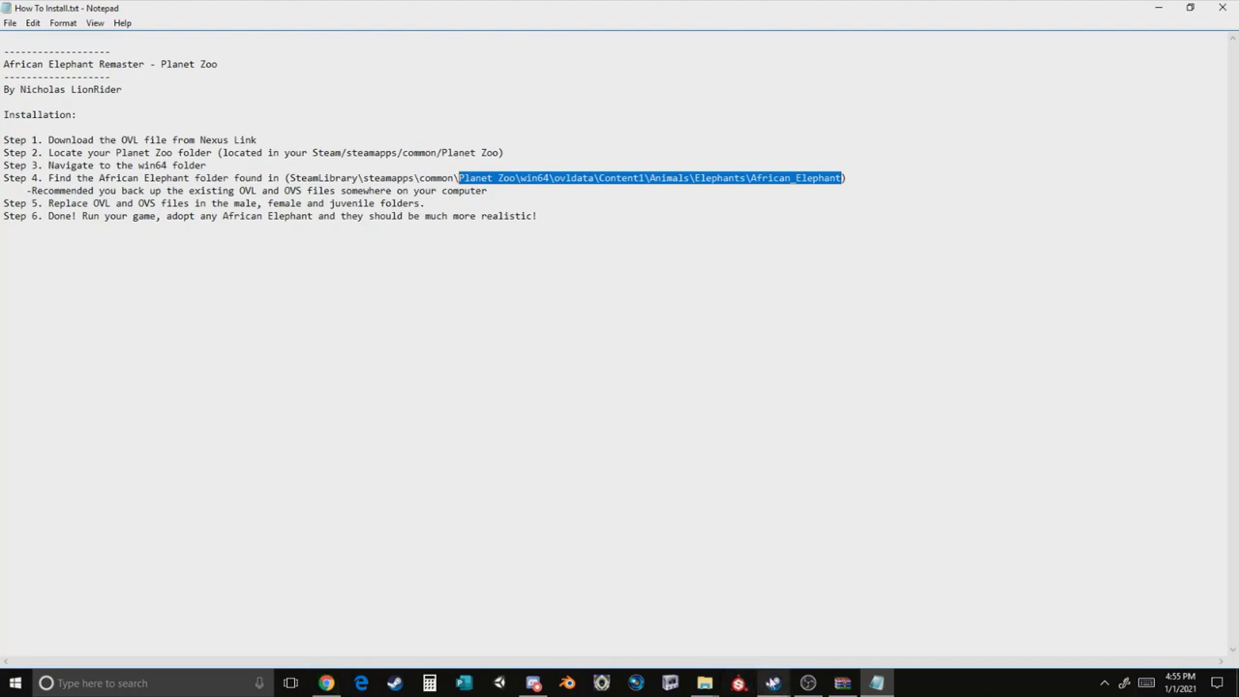
Switch to Steam and browse to Planet Zoo's local files to open the game's install folder.
mouse_move(773, 683)
click(764, 634)
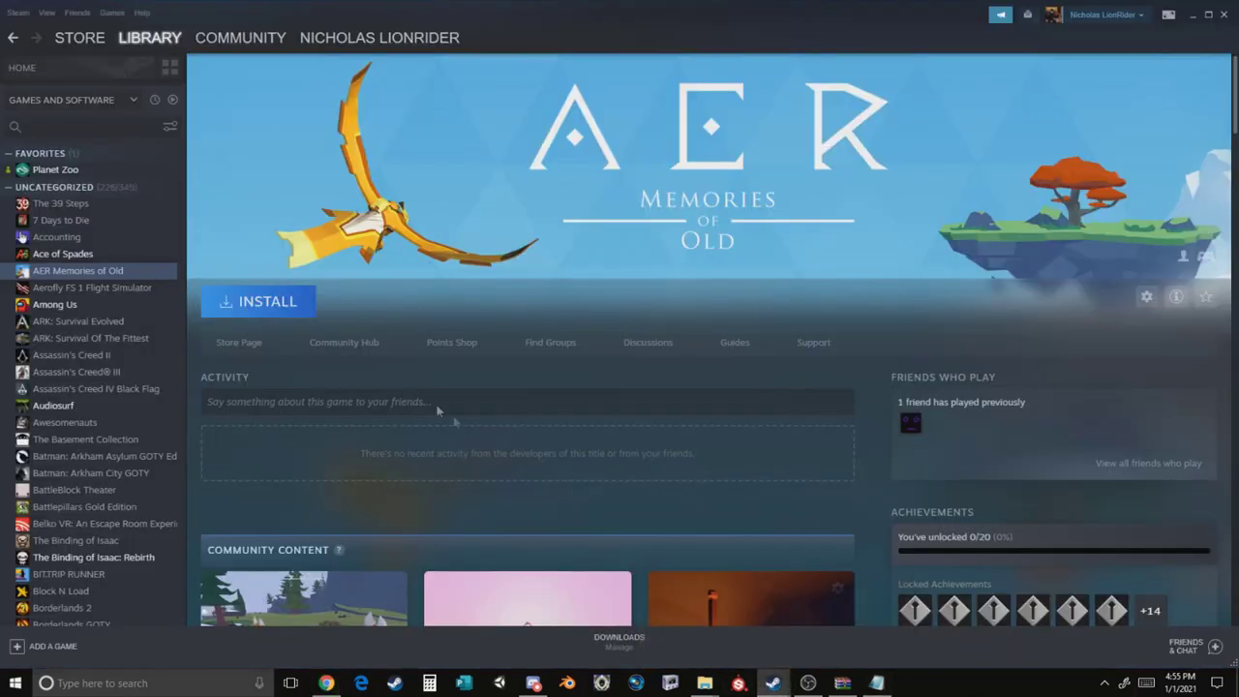
click(92, 177)
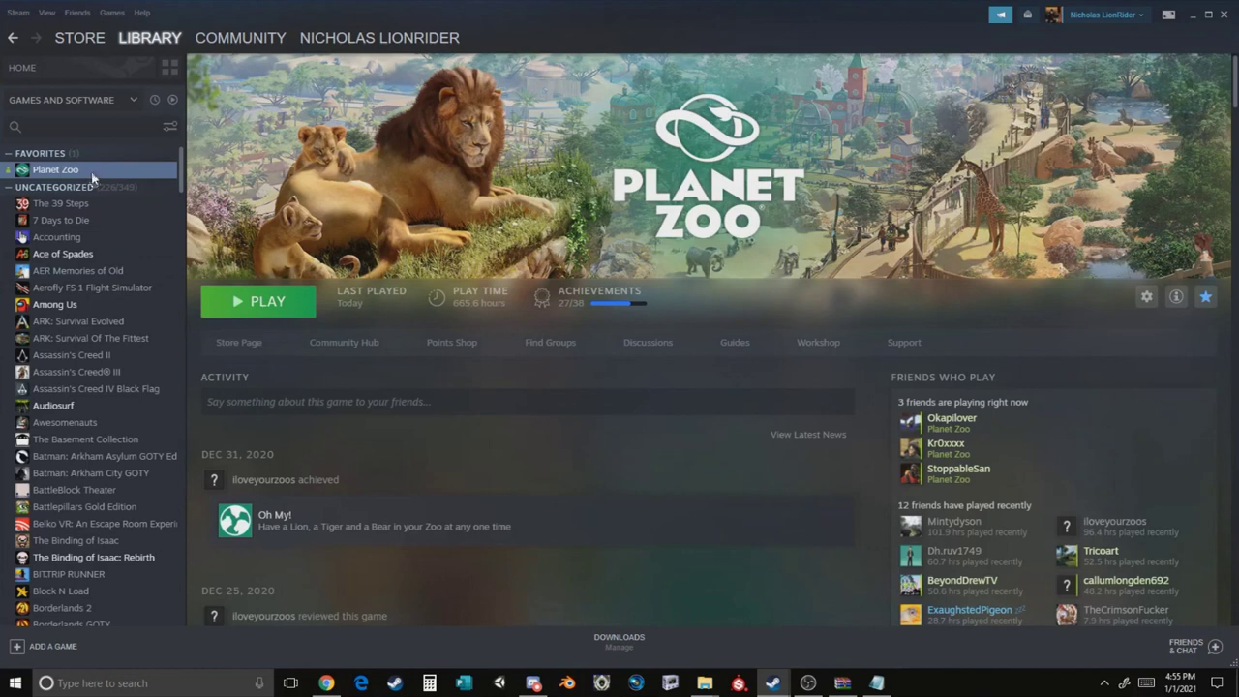
right_click(92, 178)
click(116, 267)
click(372, 227)
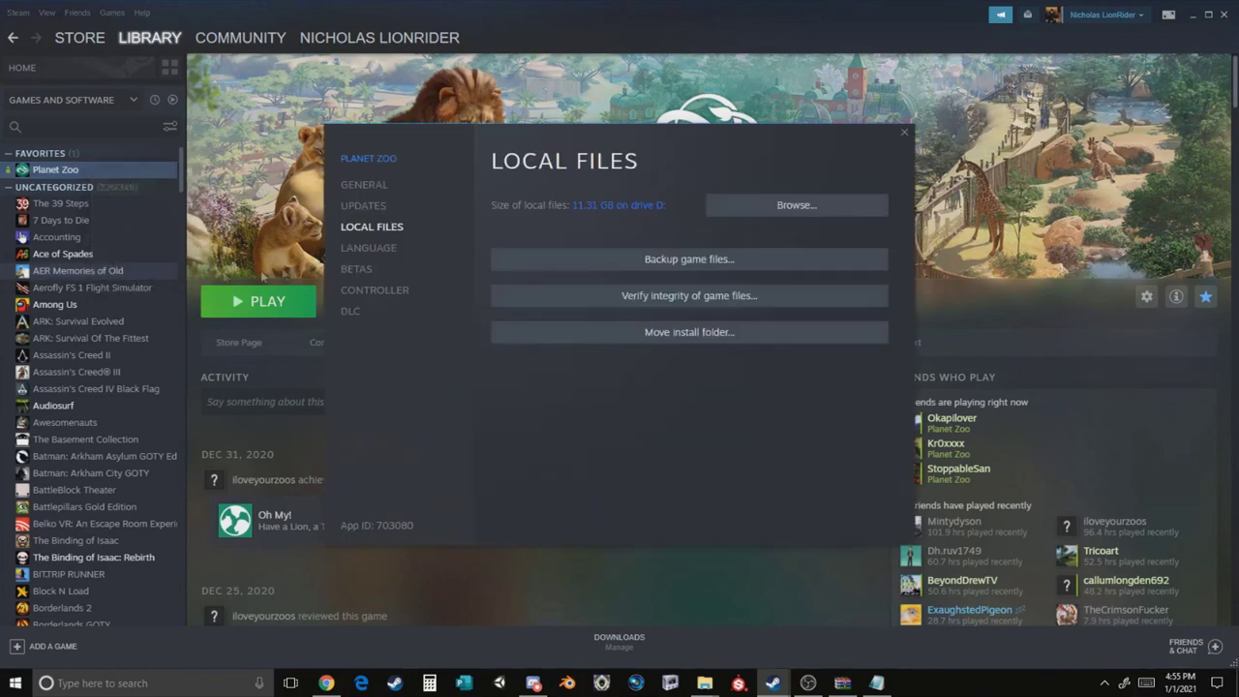
click(756, 210)
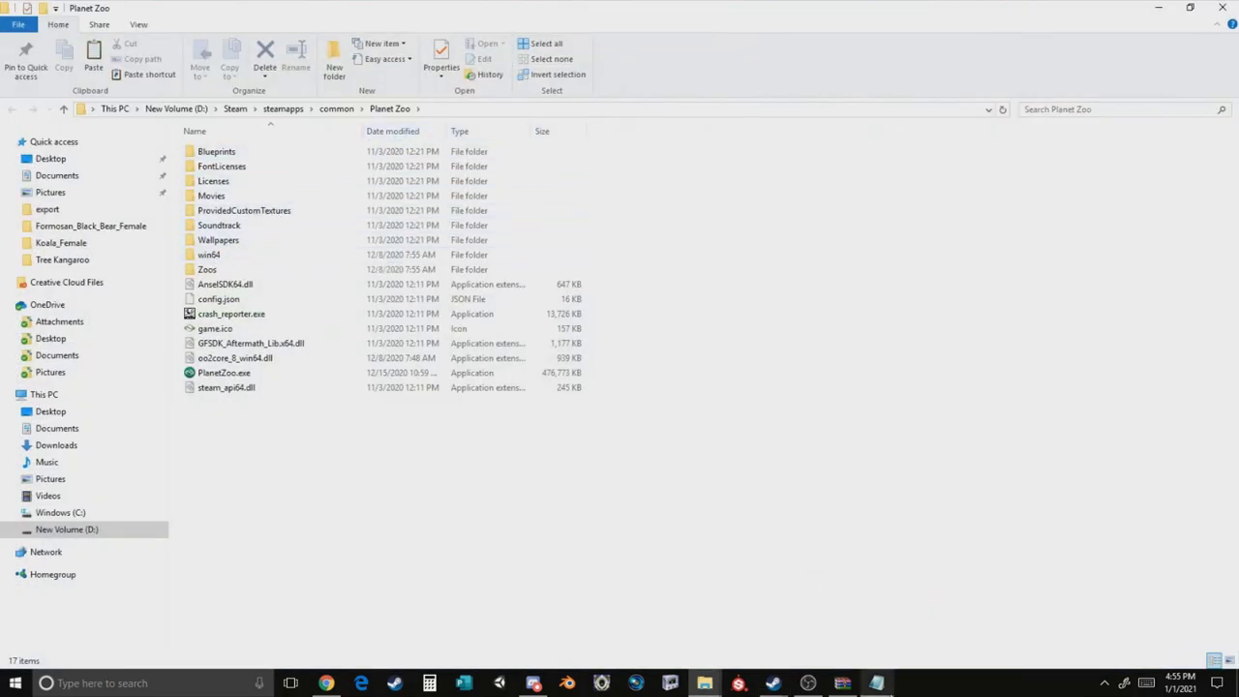
Return to How To Install.txt in Notepad and reread the location of the African Elephant folder.
mouse_move(889, 689)
click(868, 630)
click(879, 687)
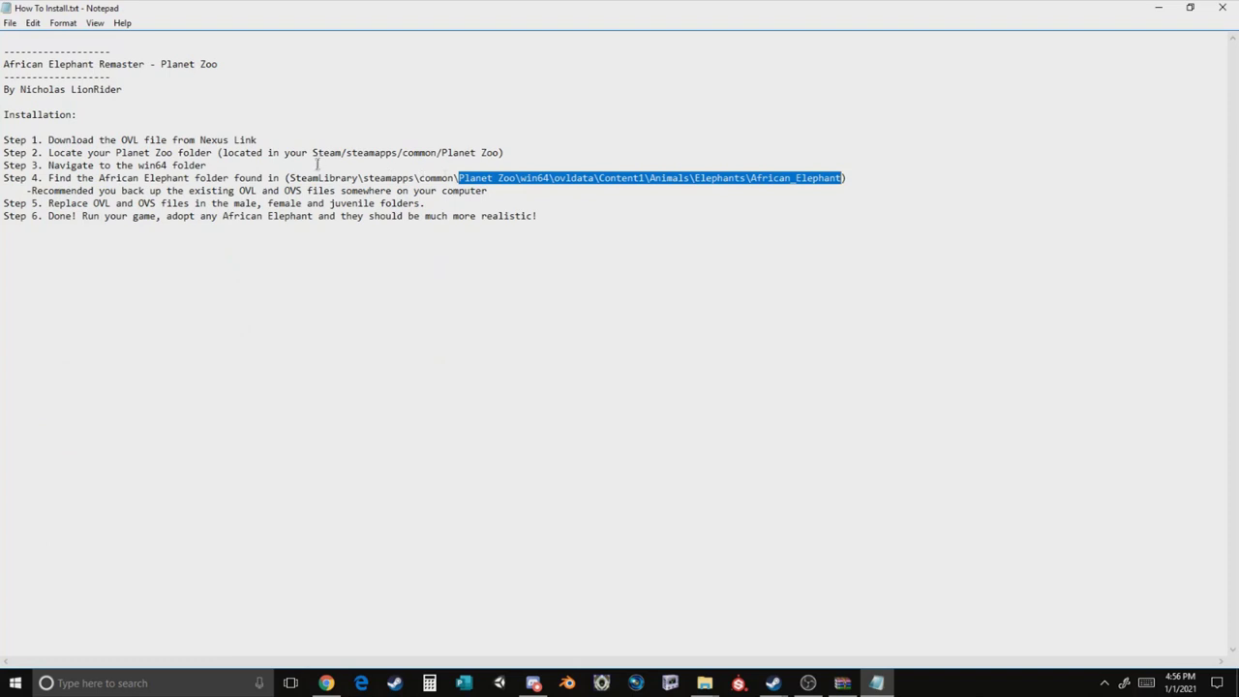
Switch to the Planet Zoo folder in File Explorer and open win64\ovldata\Content0\Animals\Elephants\African_Elephant\African_Elephant_Male.
mouse_move(704, 683)
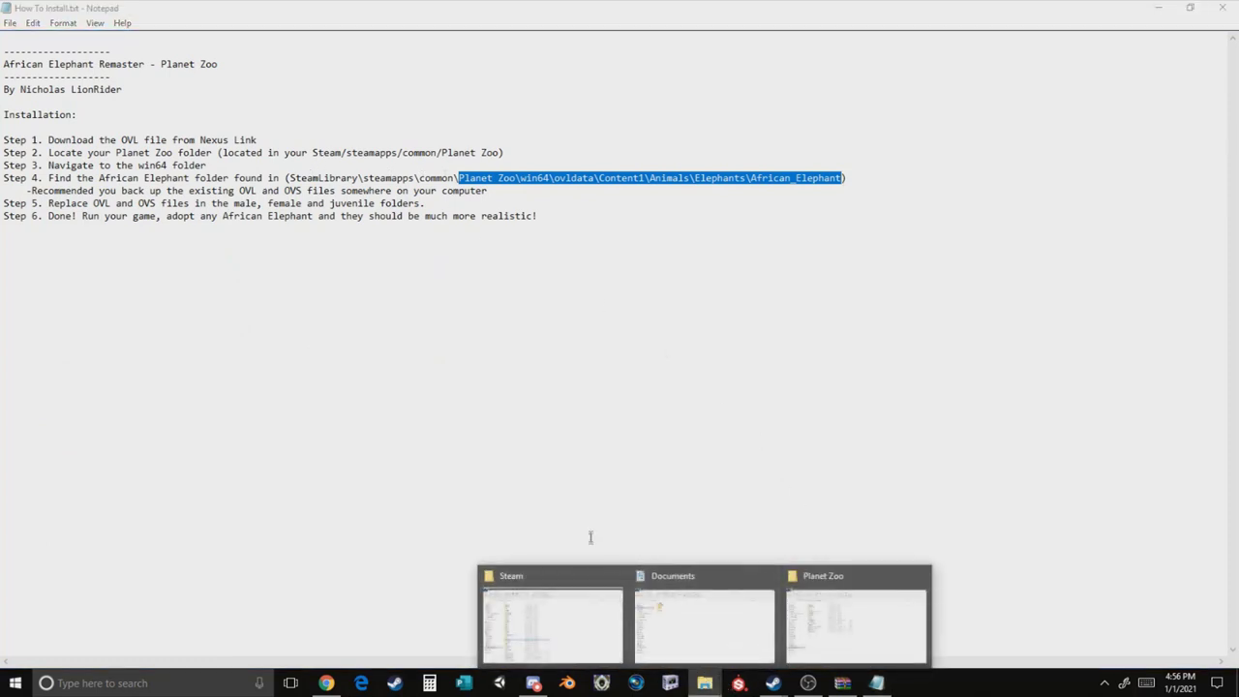
click(880, 631)
double_click(209, 254)
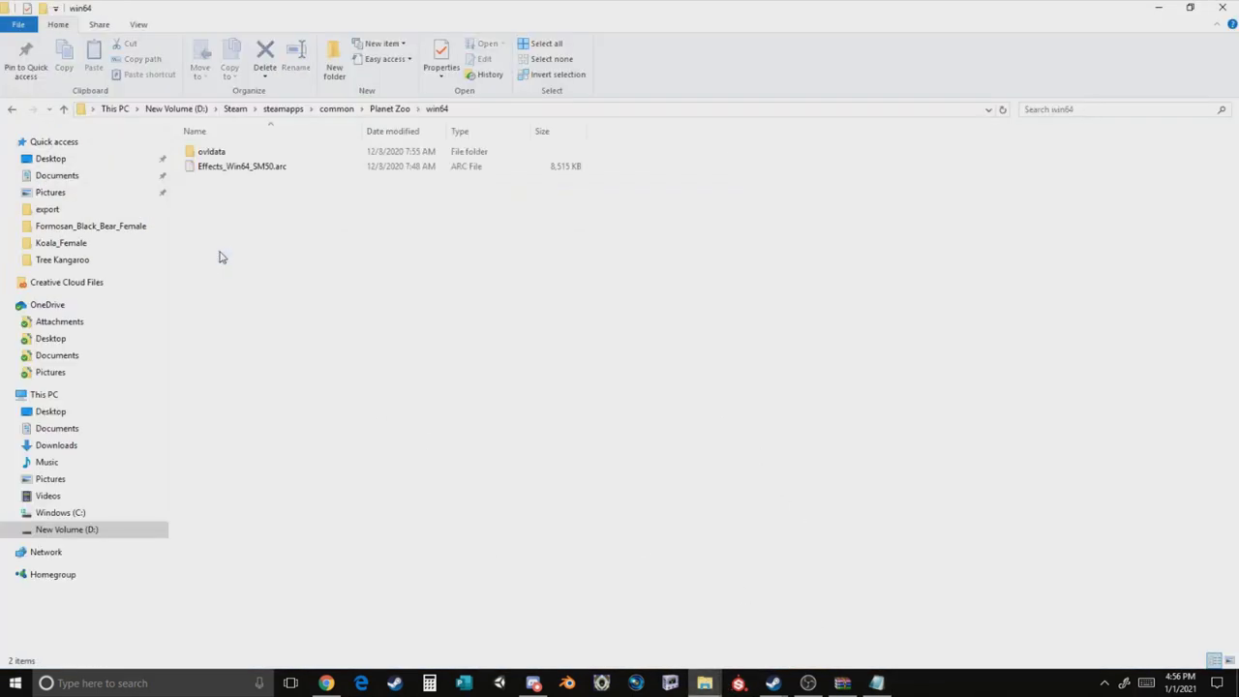
double_click(209, 155)
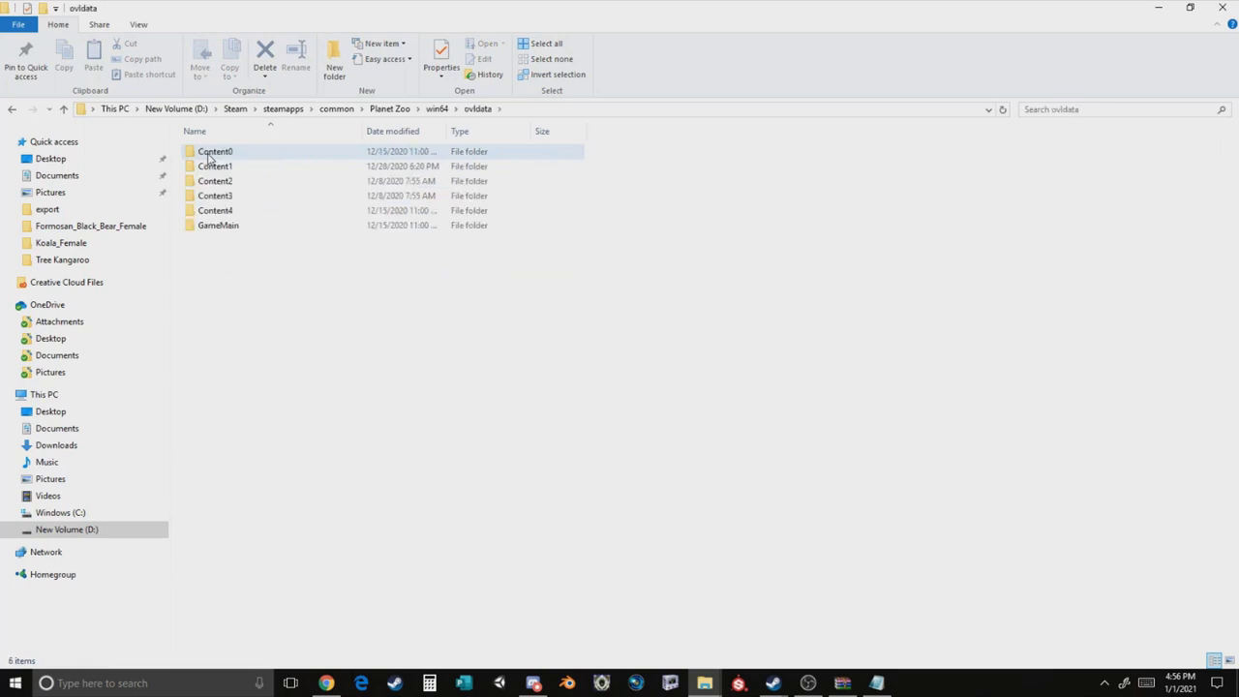
double_click(209, 155)
double_click(209, 155)
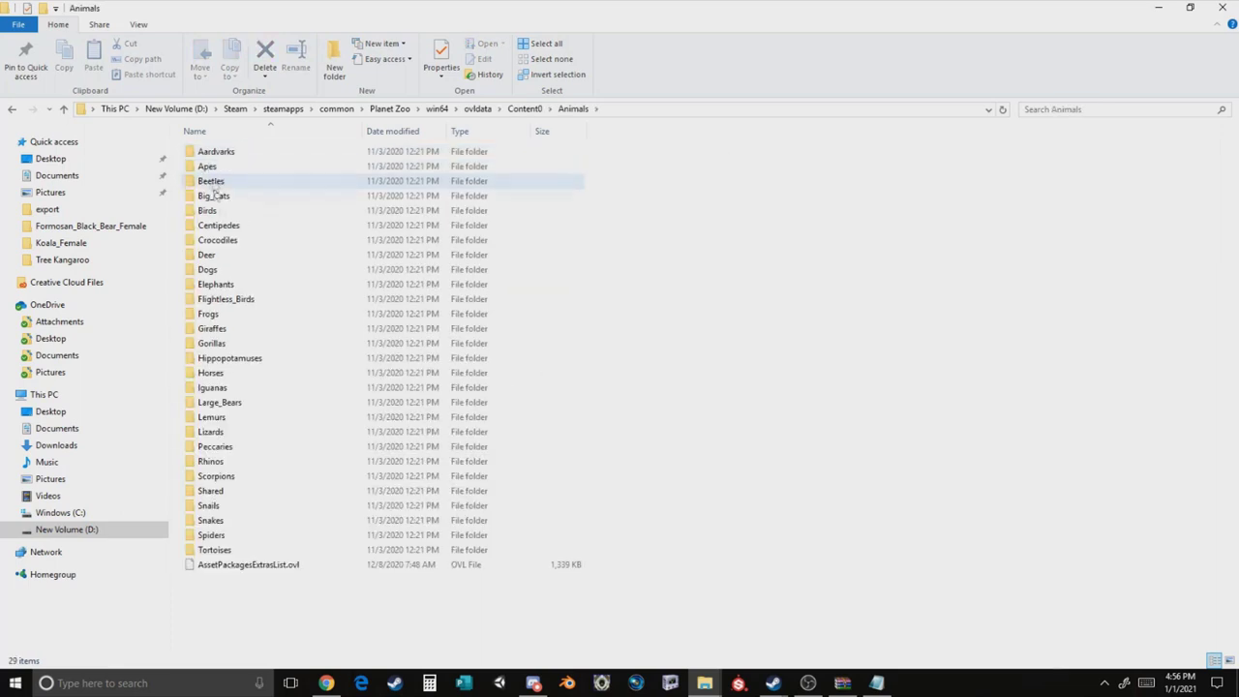
double_click(221, 285)
double_click(228, 153)
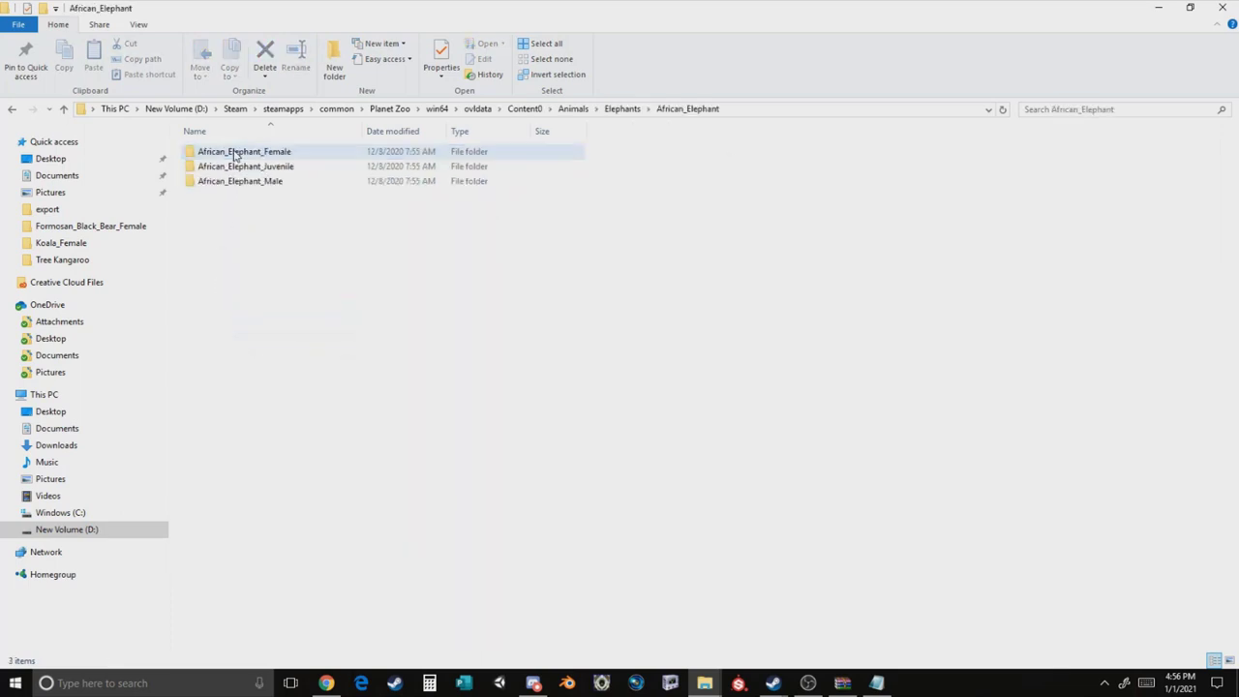
double_click(246, 184)
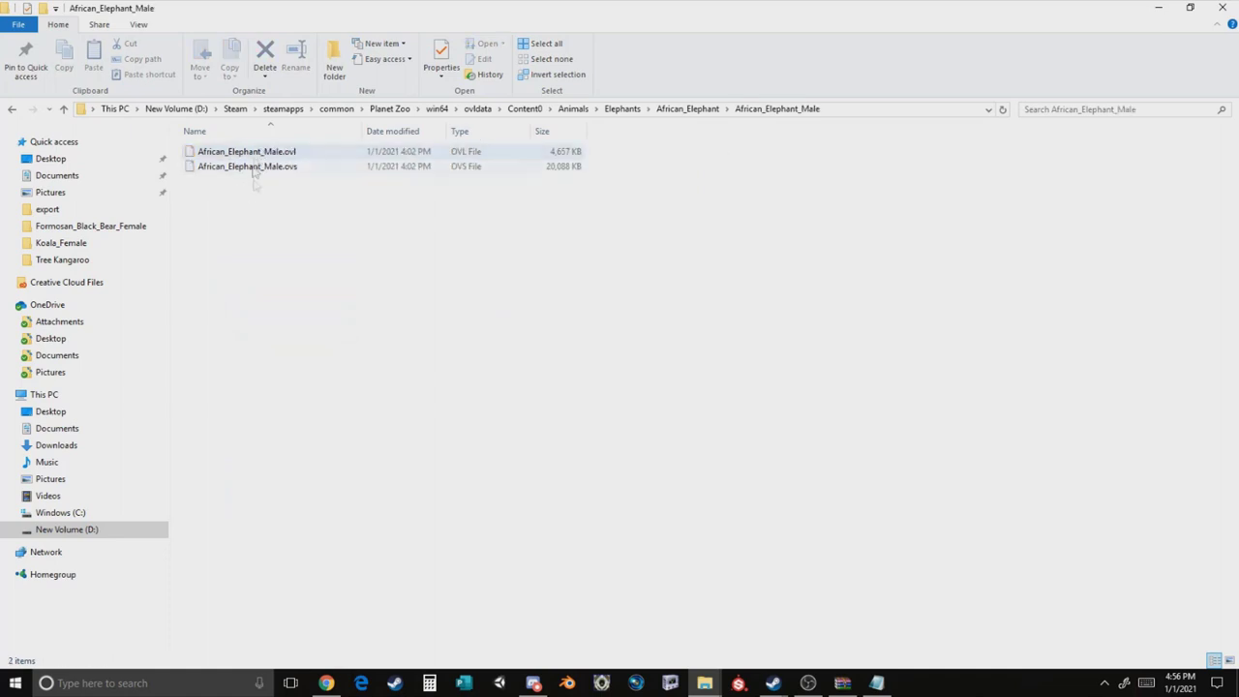
Copy the original African_Elephant_Male.ovl and African_Elephant_Male.ovs files.
drag(261, 232, 261, 156)
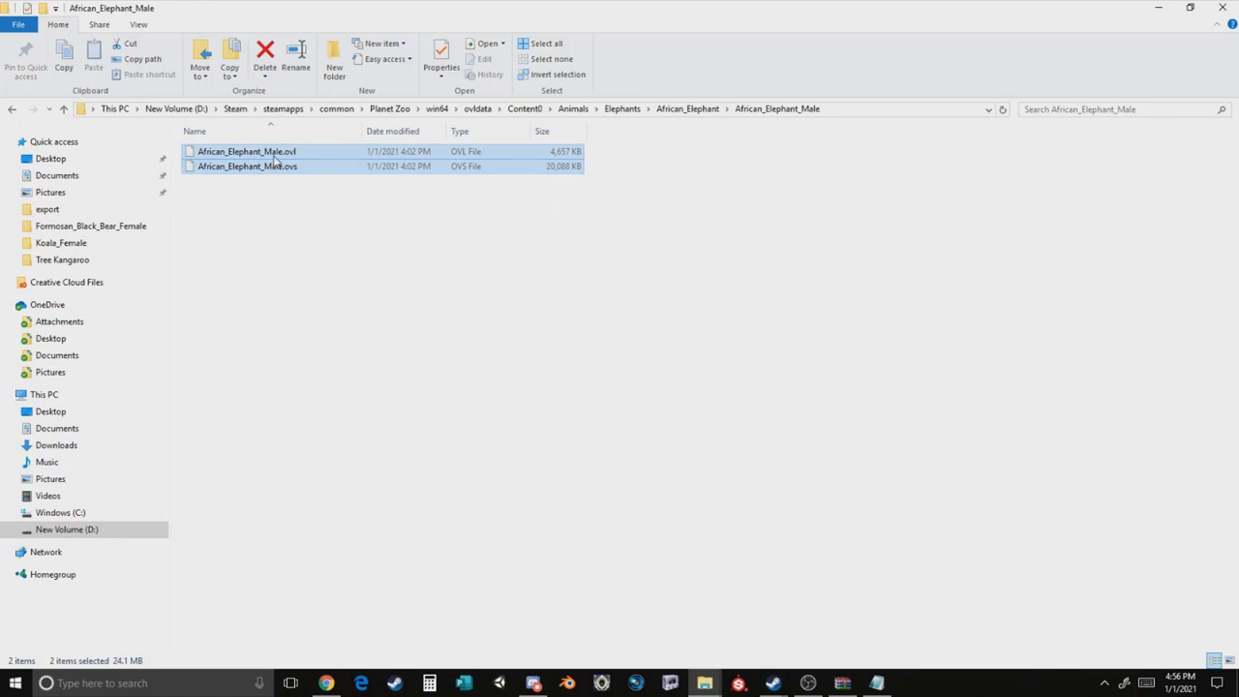
right_click(276, 158)
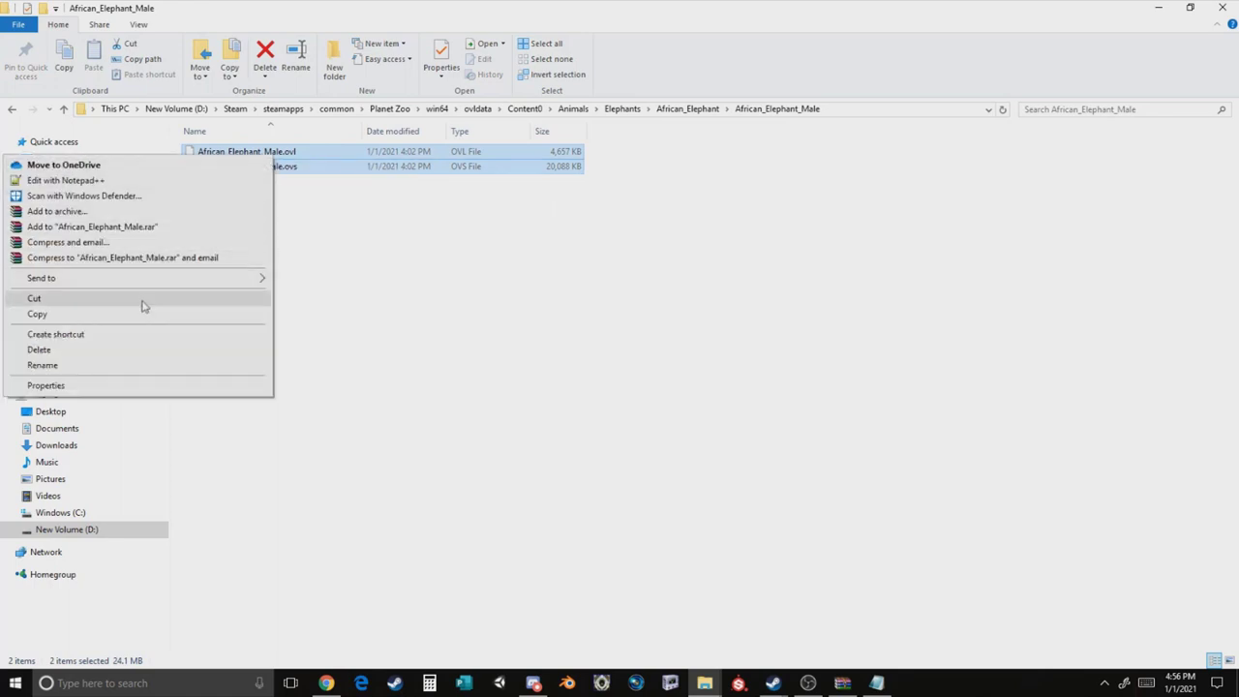
click(138, 316)
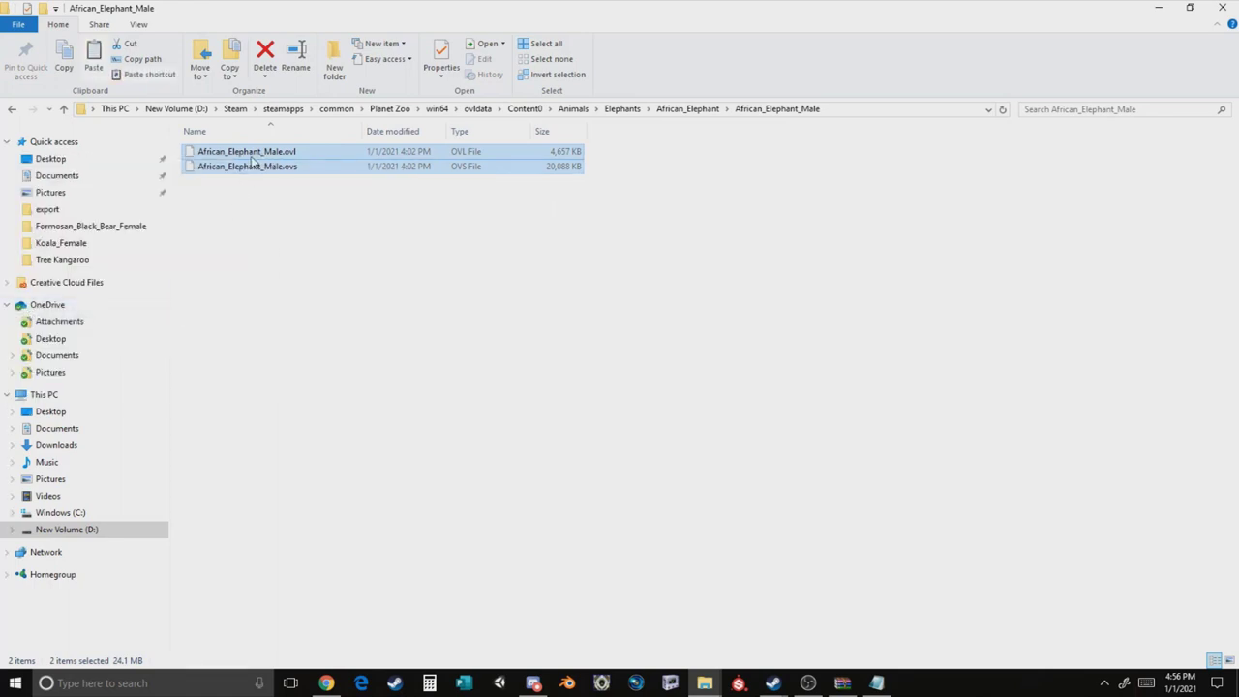
Create a folder named African Elephant Backup in Documents and paste the copied male elephant files into it.
click(75, 177)
right_click(345, 221)
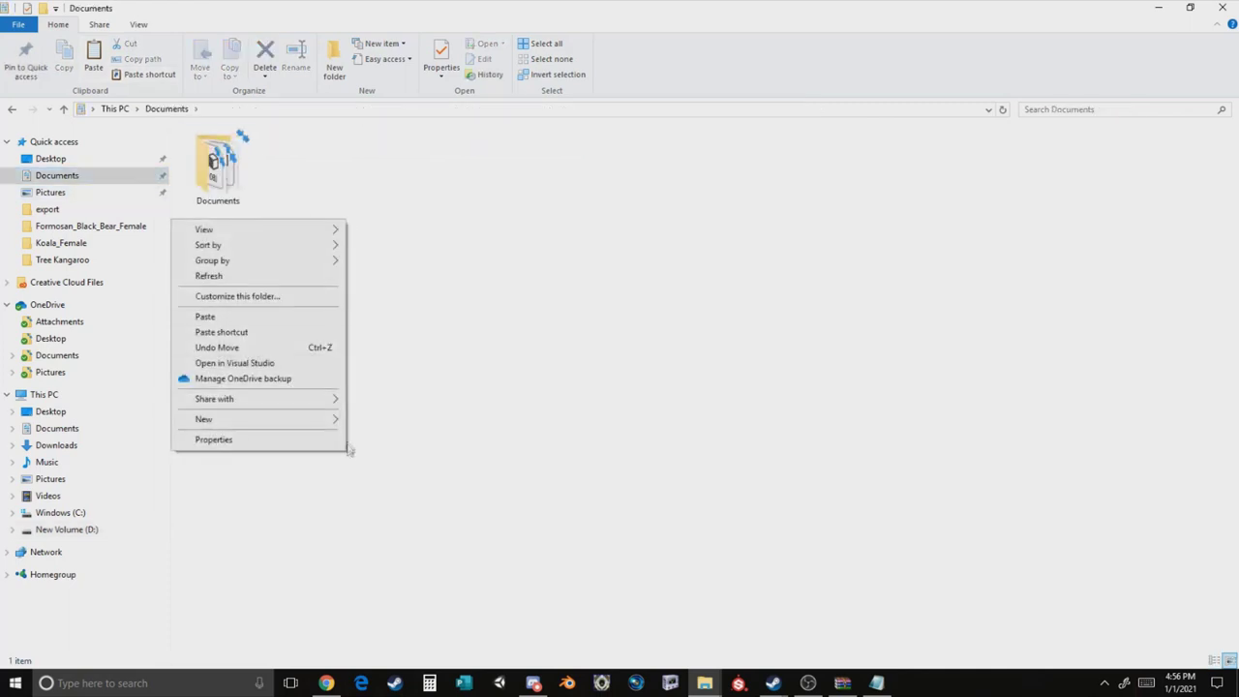
mouse_move(320, 420)
click(385, 422)
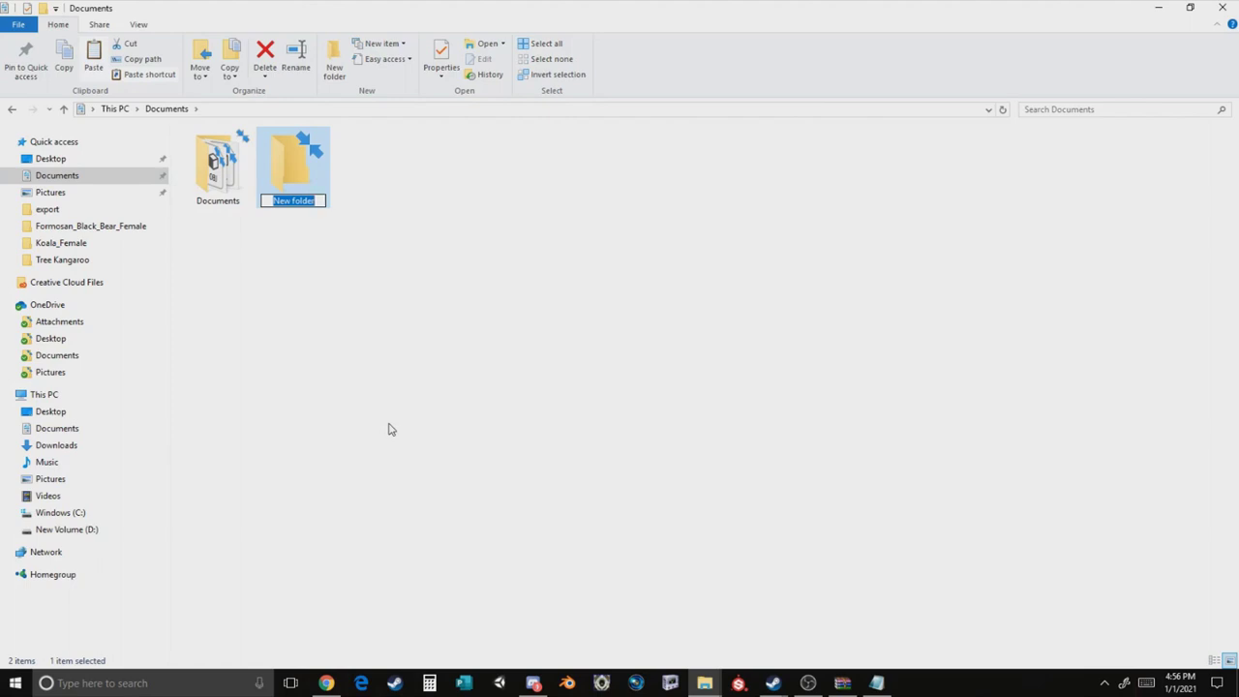
text(African Elephant)
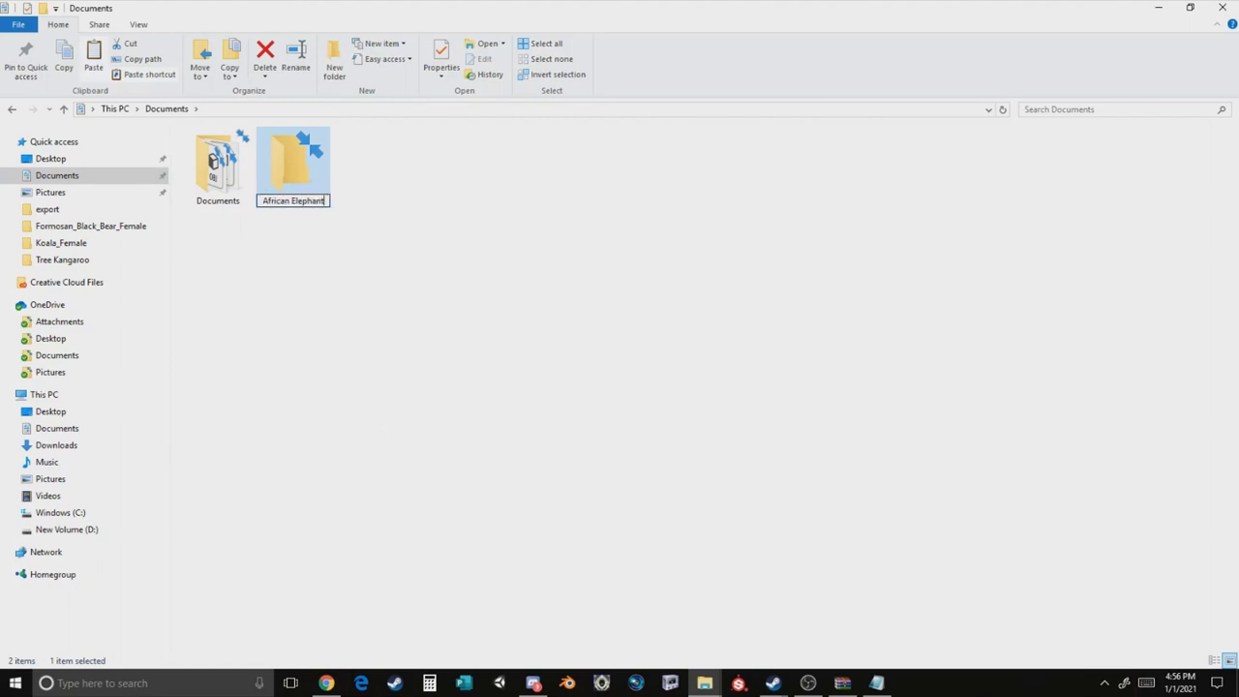
text( Backup)
key(Return)
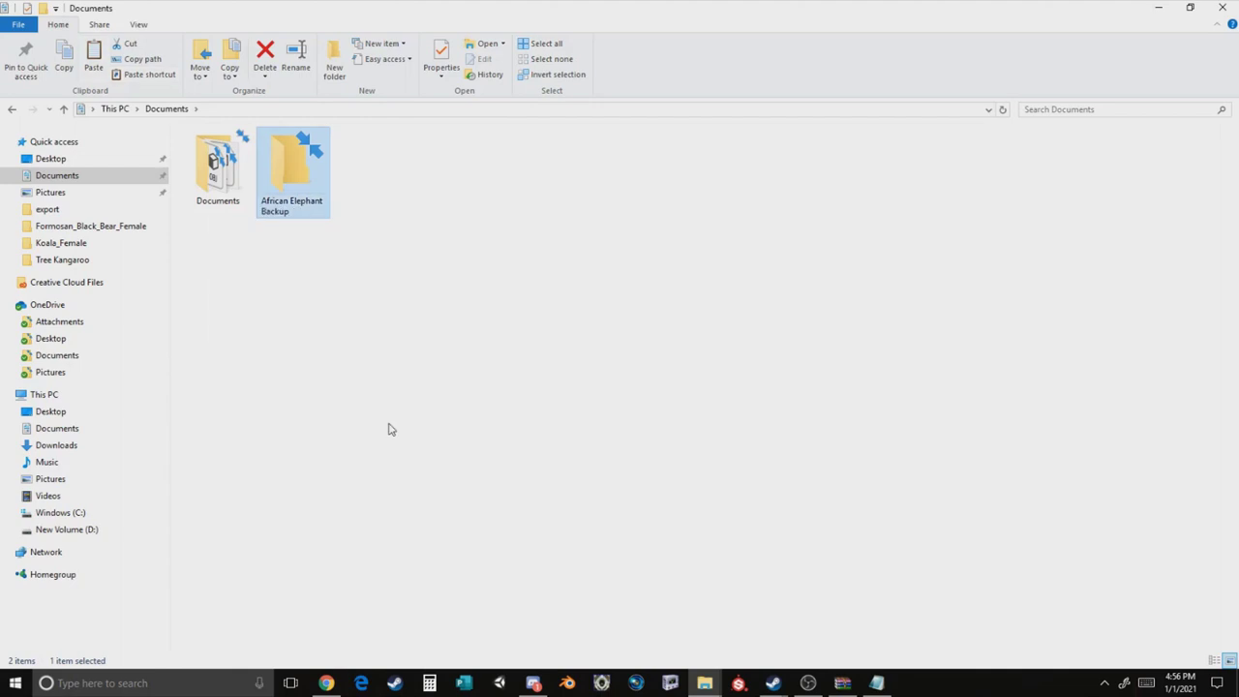
double_click(289, 152)
key(ctrl+v)
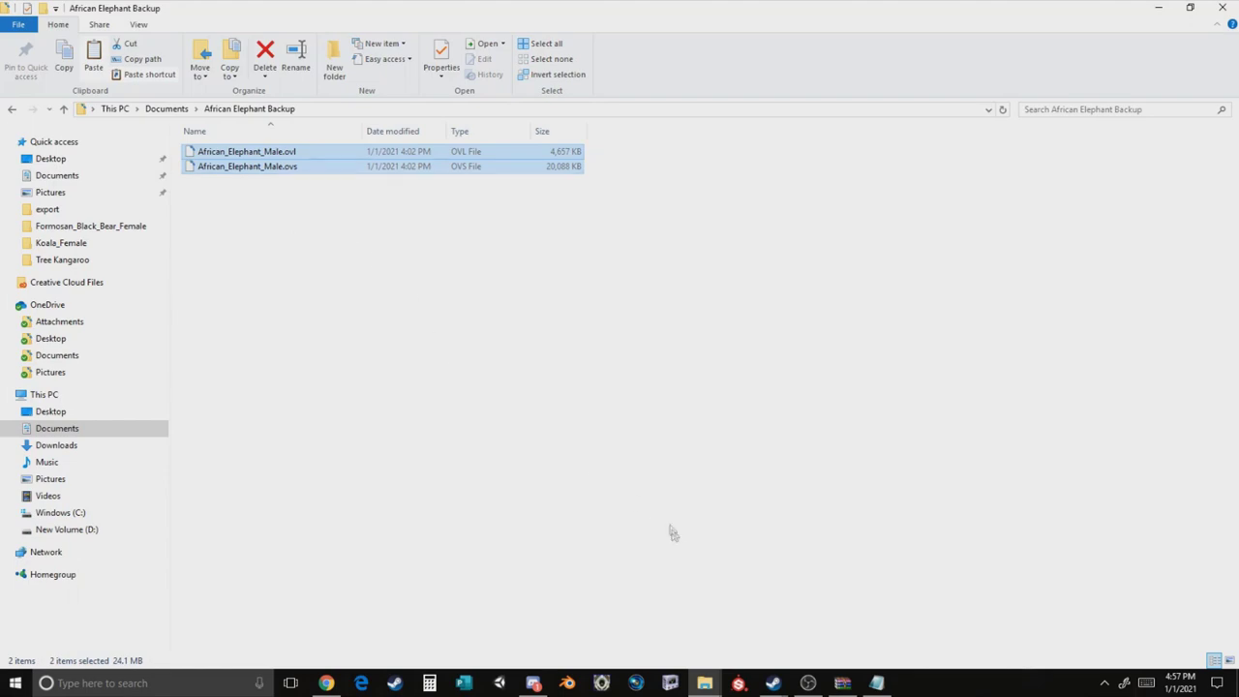
Return to the game's African_Elephant_Male folder and delete its original OVL and OVS files.
mouse_move(705, 682)
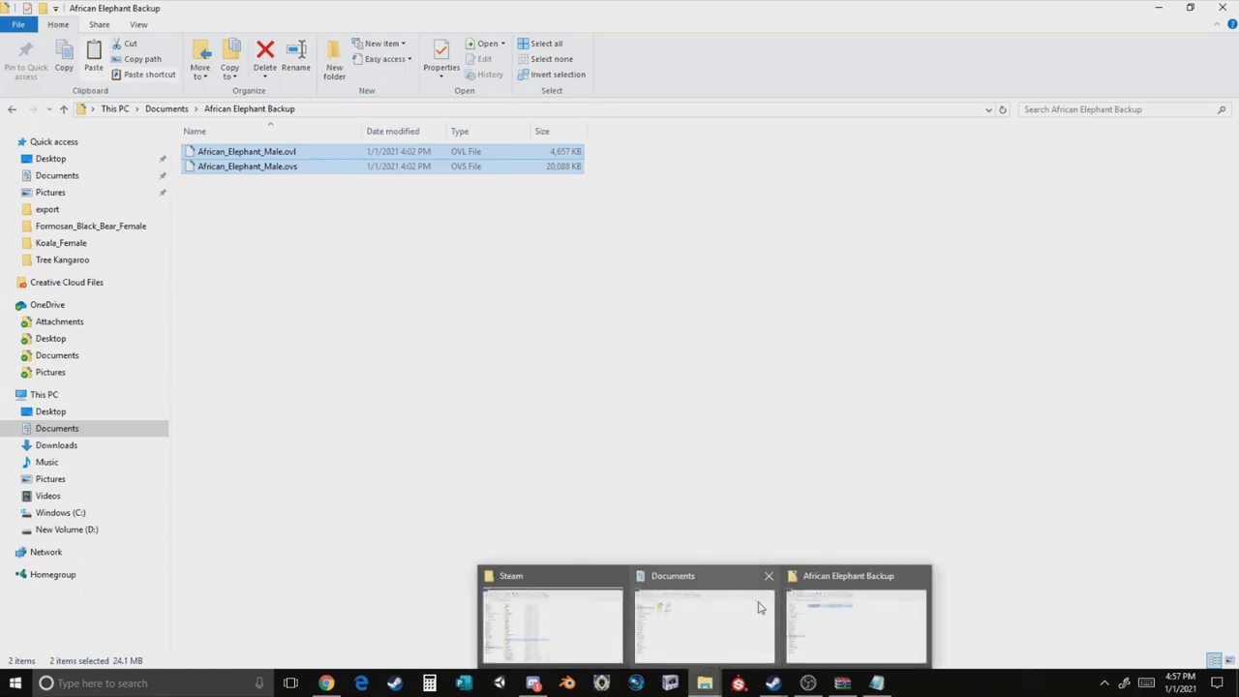
mouse_move(712, 615)
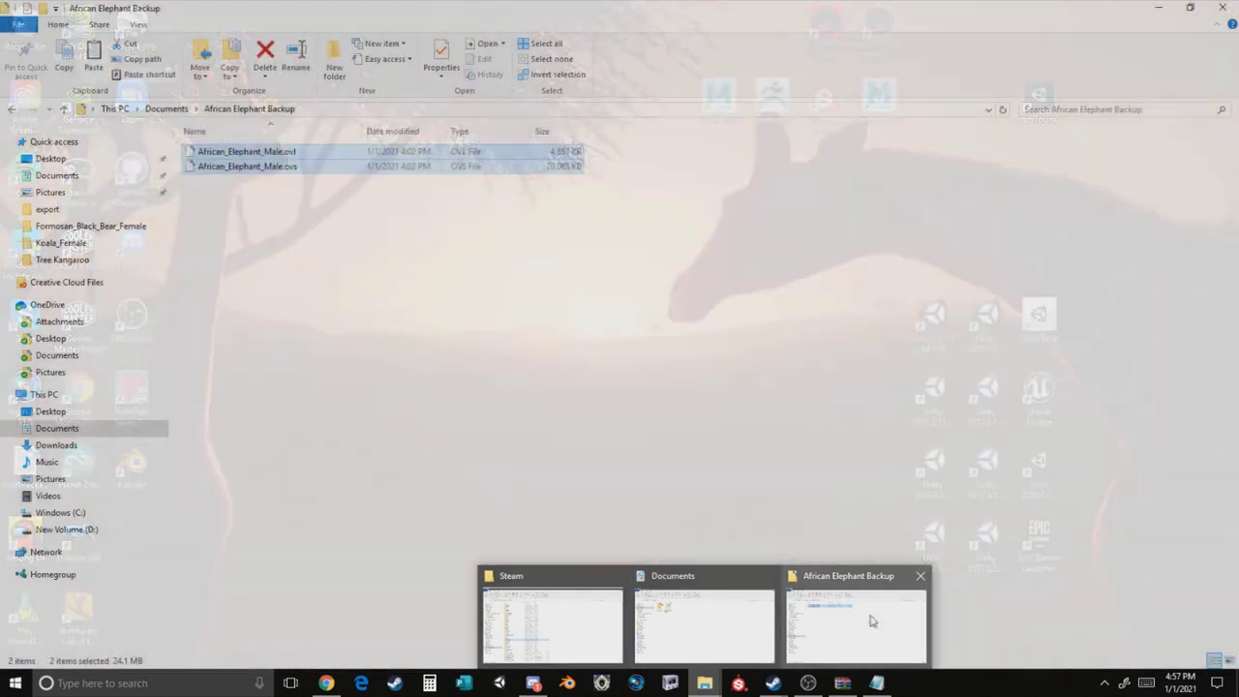
click(871, 621)
click(13, 108)
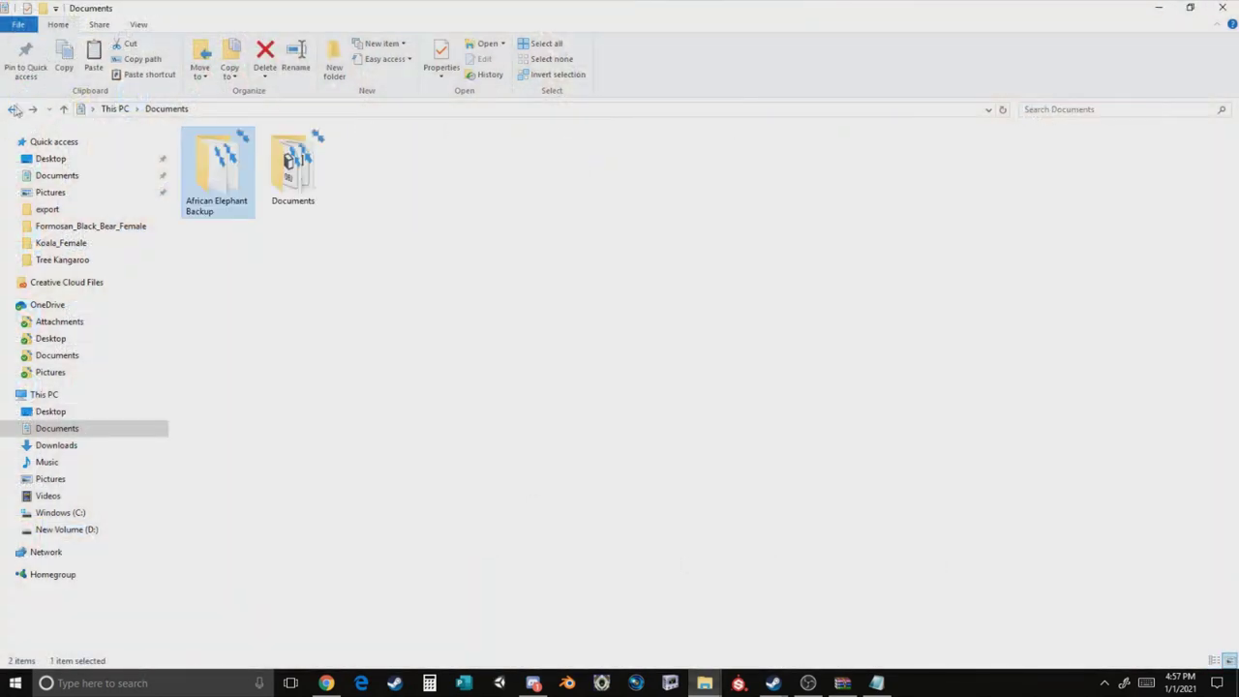
click(14, 108)
drag(346, 217, 250, 145)
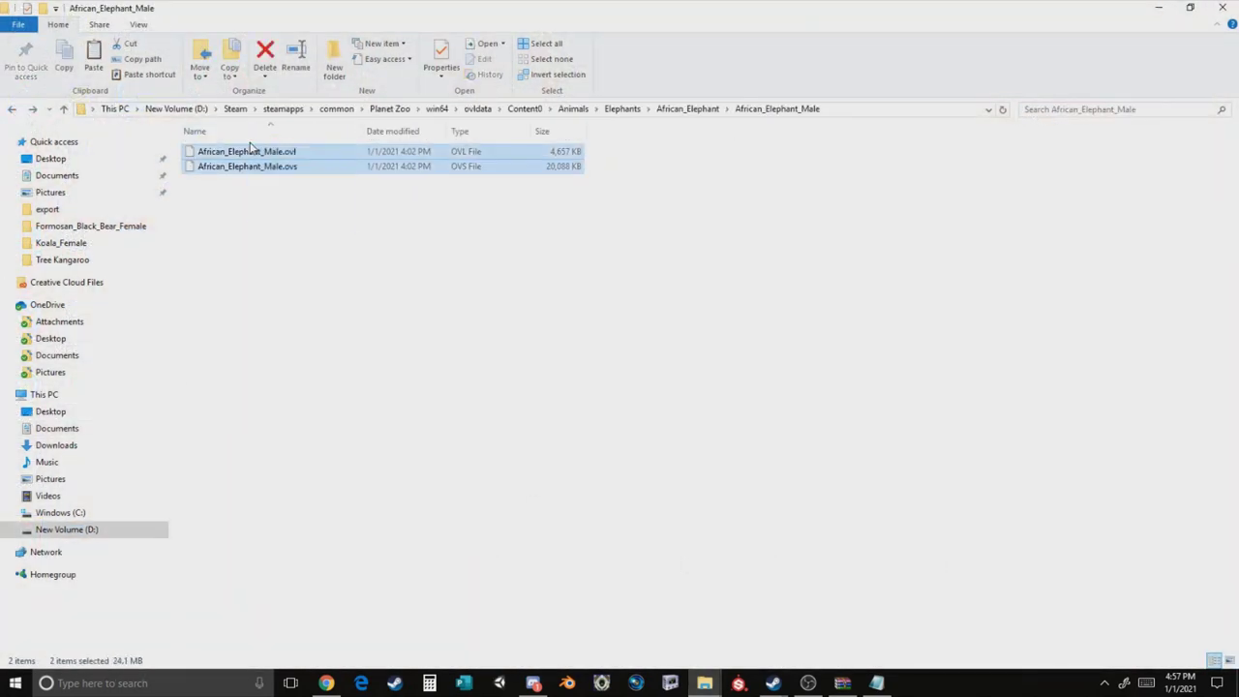
key(Delete)
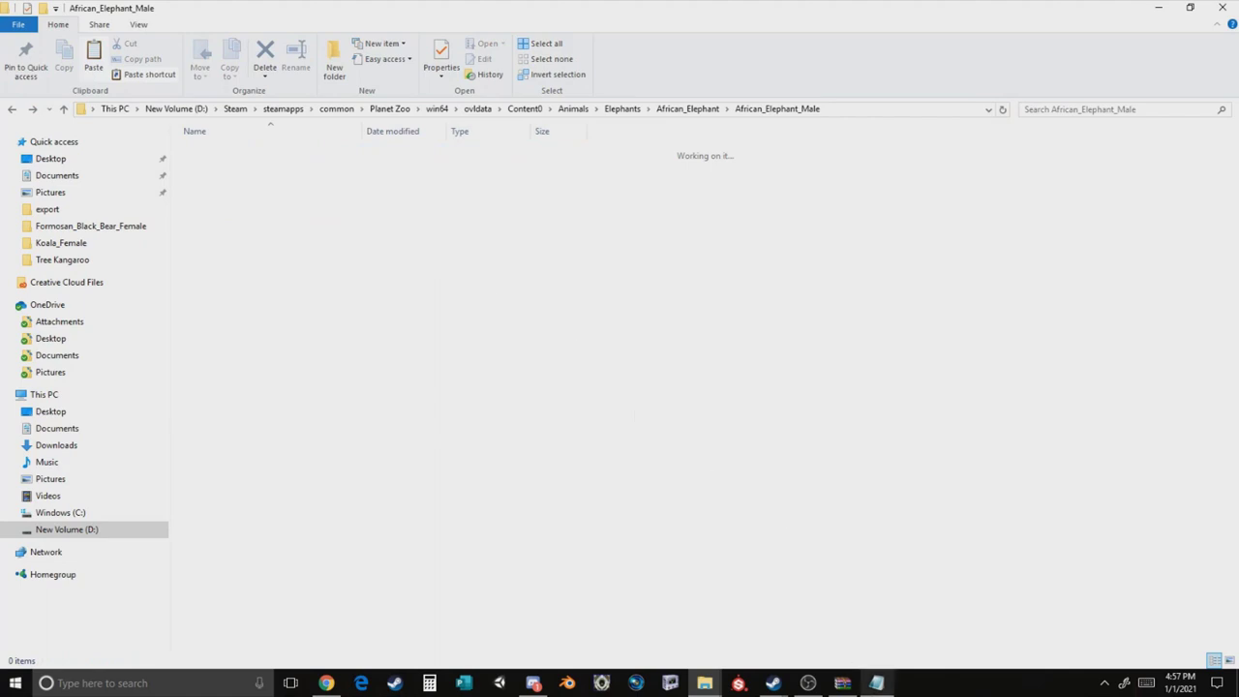
Switch to WinRAR and extract the mod's African_Elephant_Male.ovl and African_Elephant_Male.ovs into the game's emptied African_Elephant_Male folder.
click(842, 682)
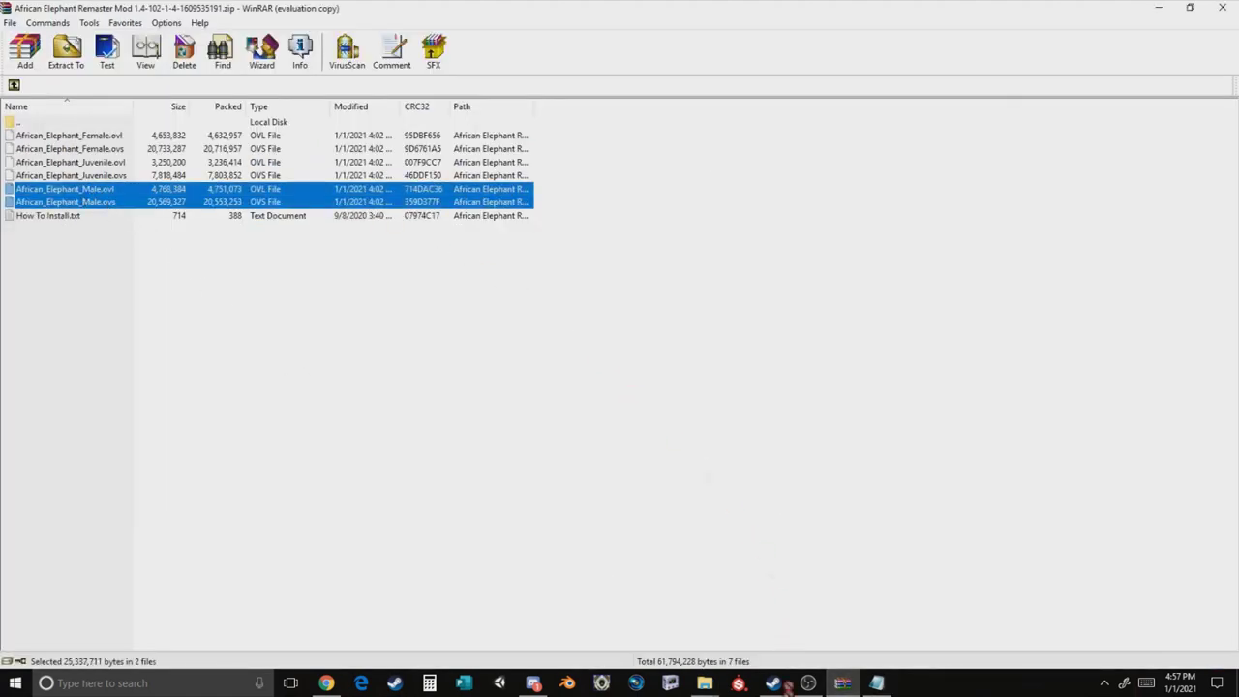
mouse_move(704, 688)
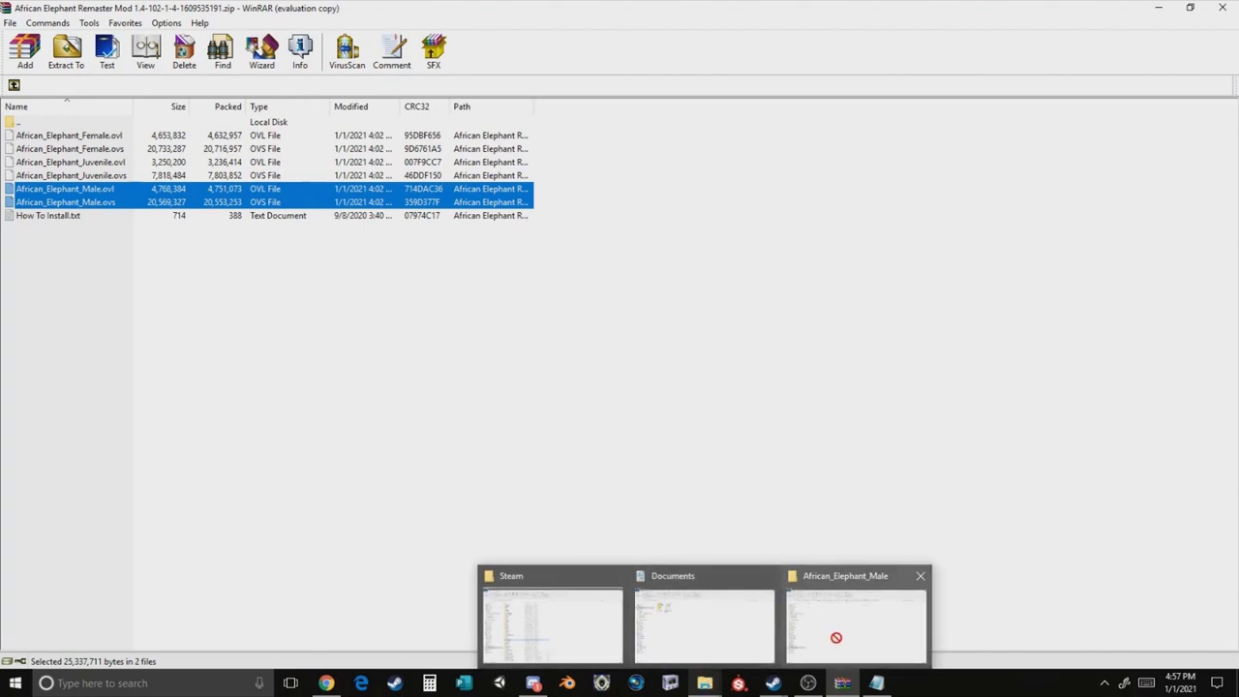
drag(835, 637, 852, 645)
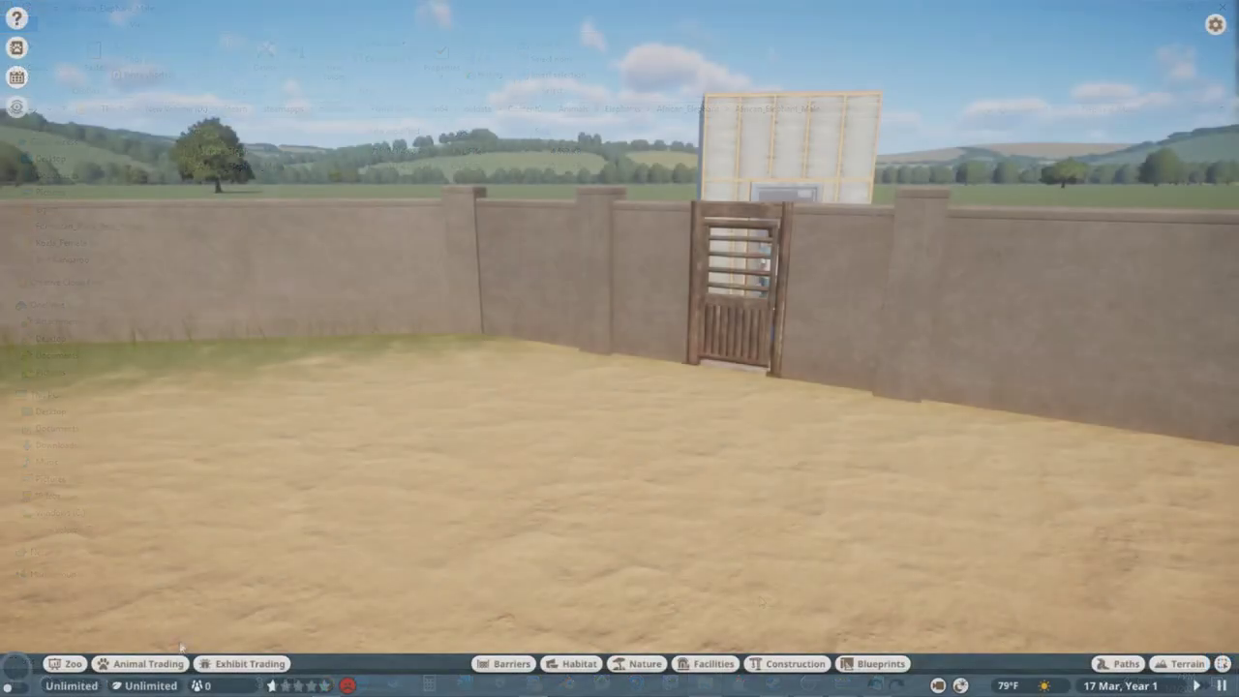
In Planet Zoo, adopt the male African Elephant priced 21,597.65 from the animal market, place him in the walled habitat, and close the market.
click(147, 664)
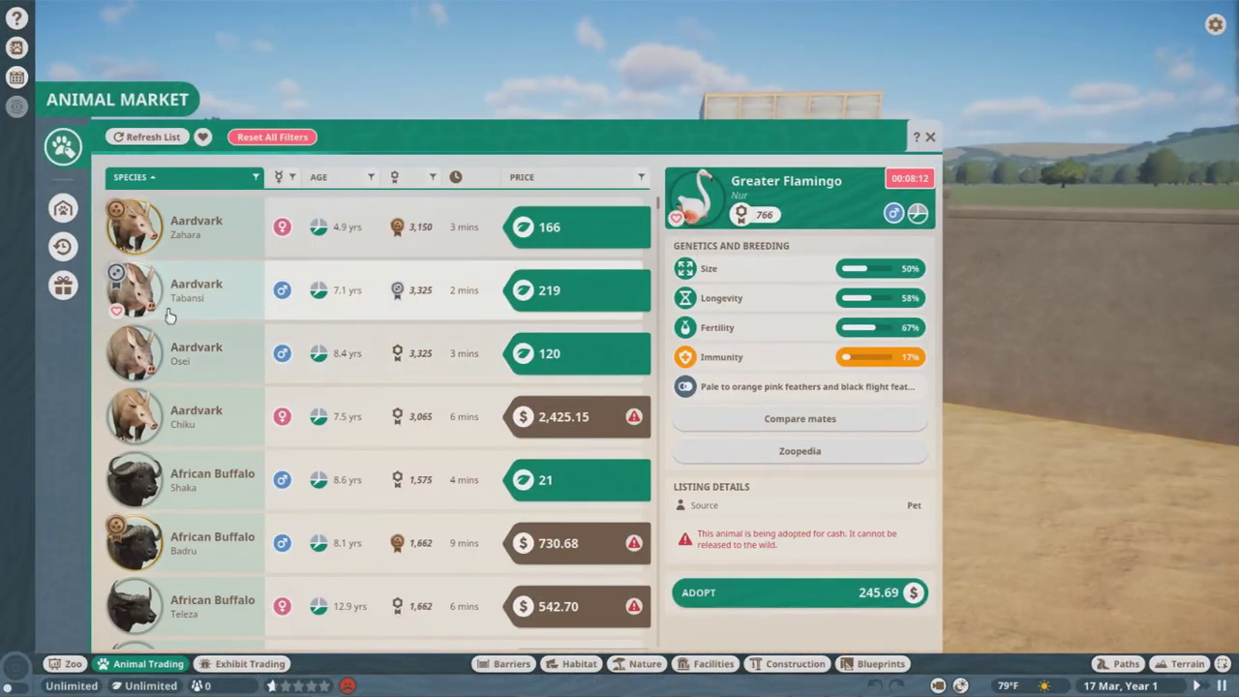
scroll(193, 395, down, 2)
scroll(193, 395, down, 2)
click(194, 542)
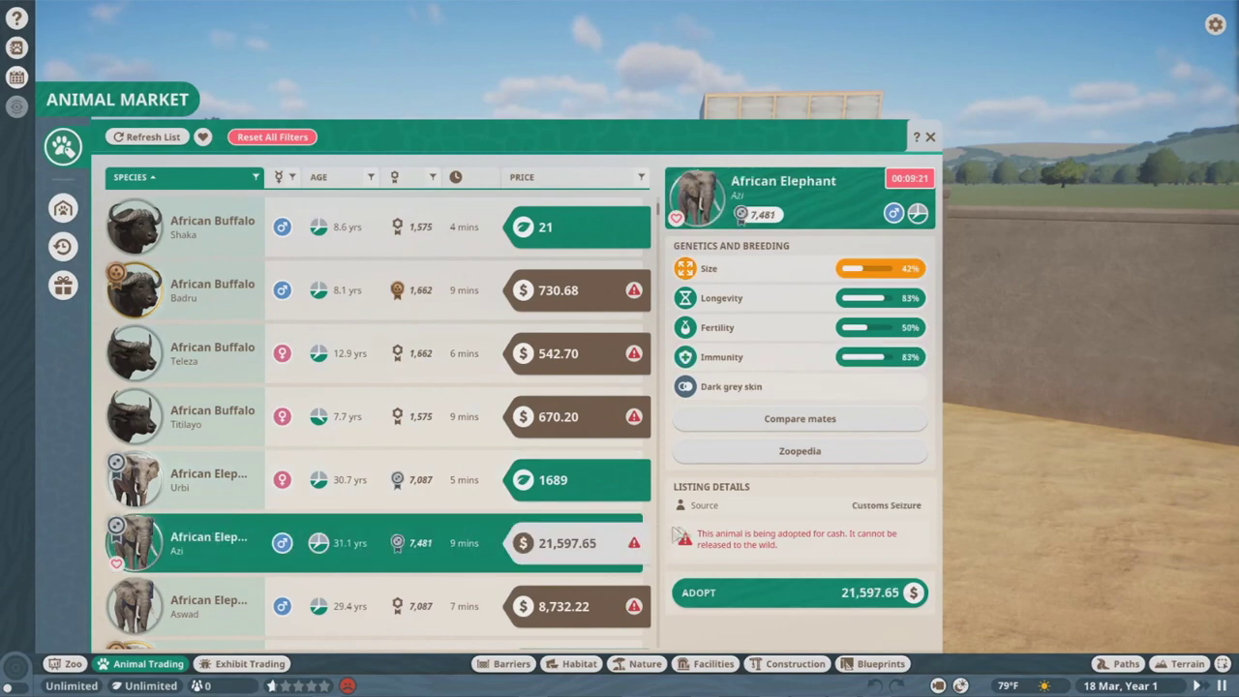
click(721, 590)
click(724, 572)
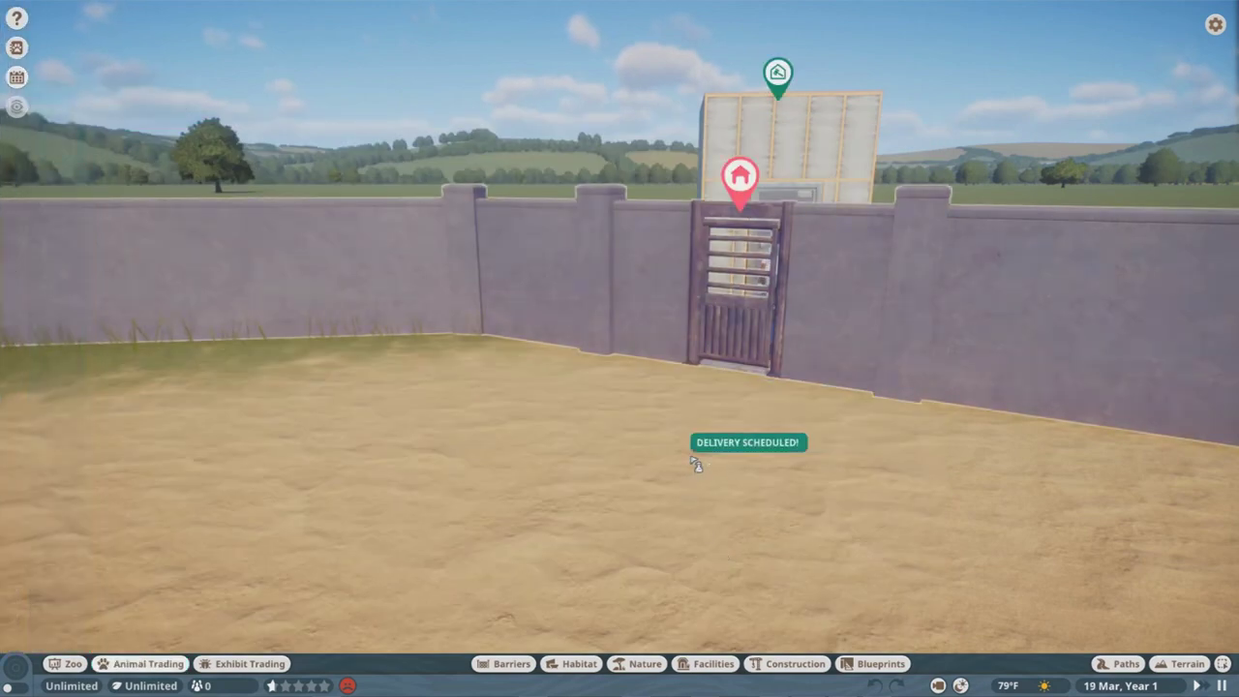
key(a)
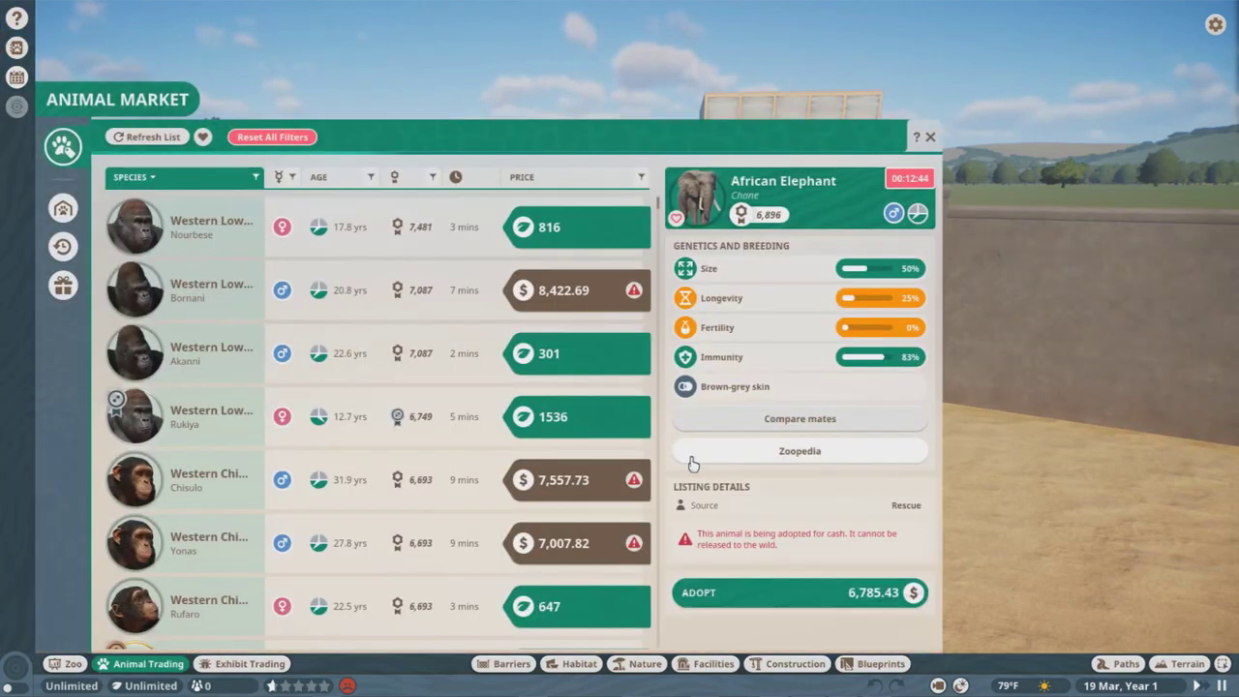
click(930, 139)
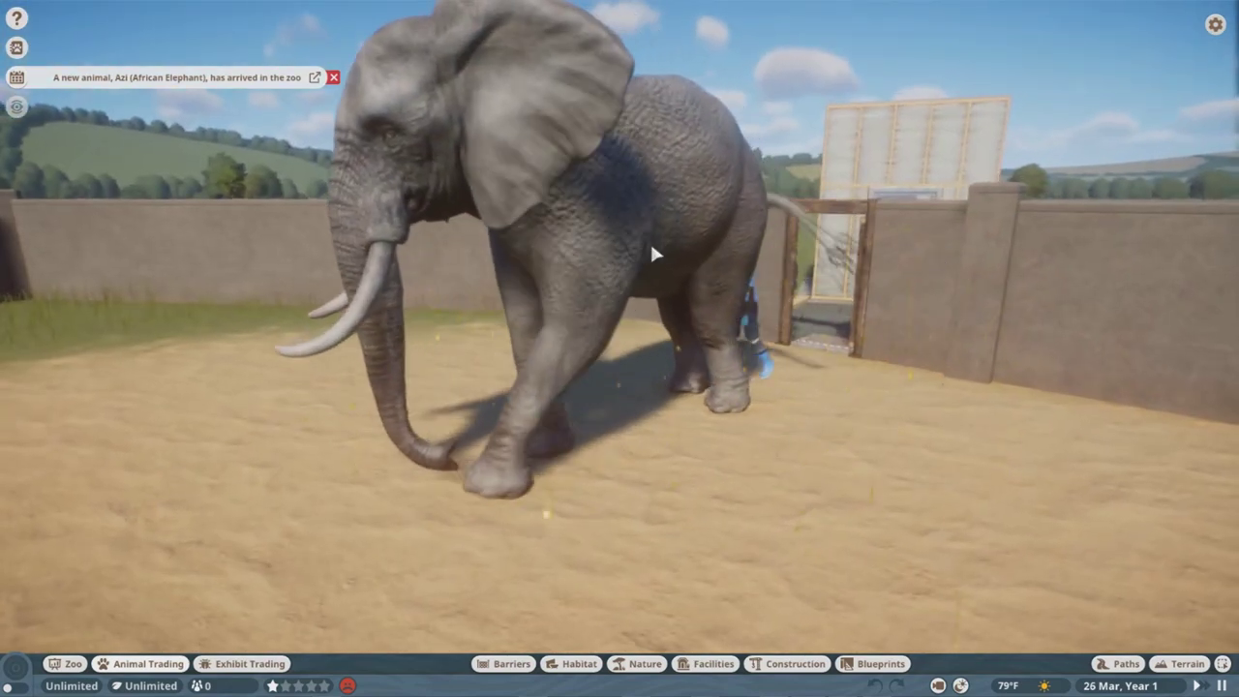
Select the adopted elephant in the habitat and view the remastered model with the orbit camera.
click(659, 255)
click(1181, 555)
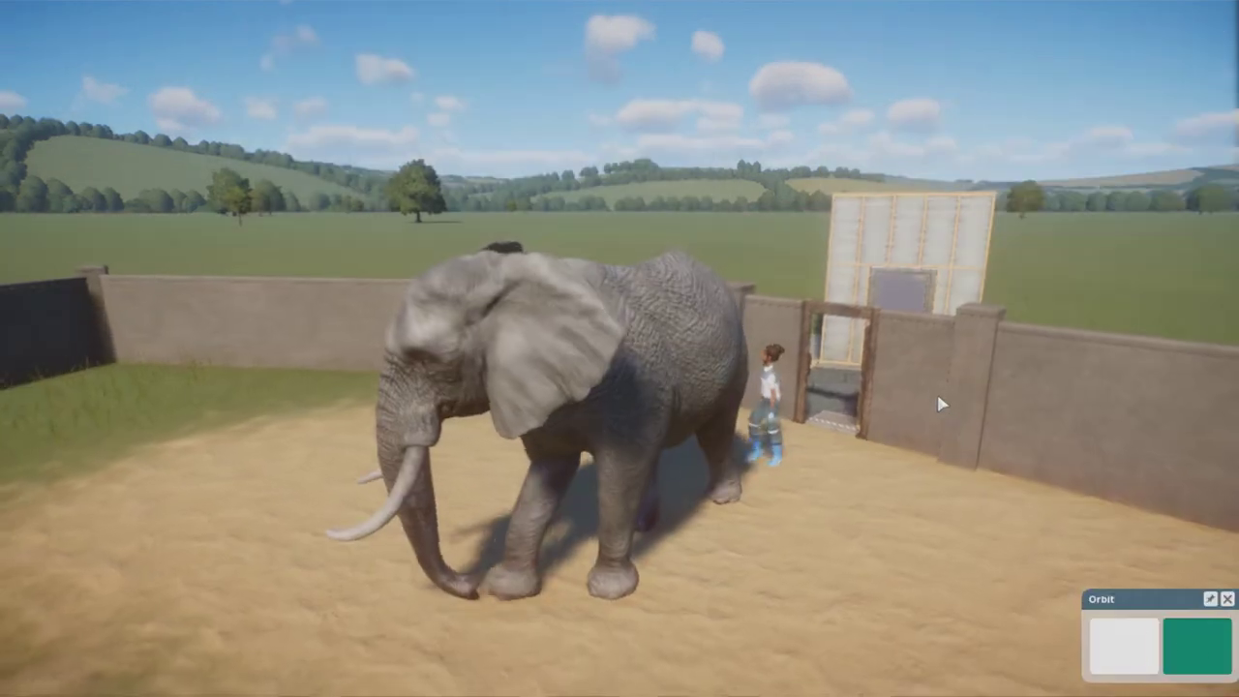